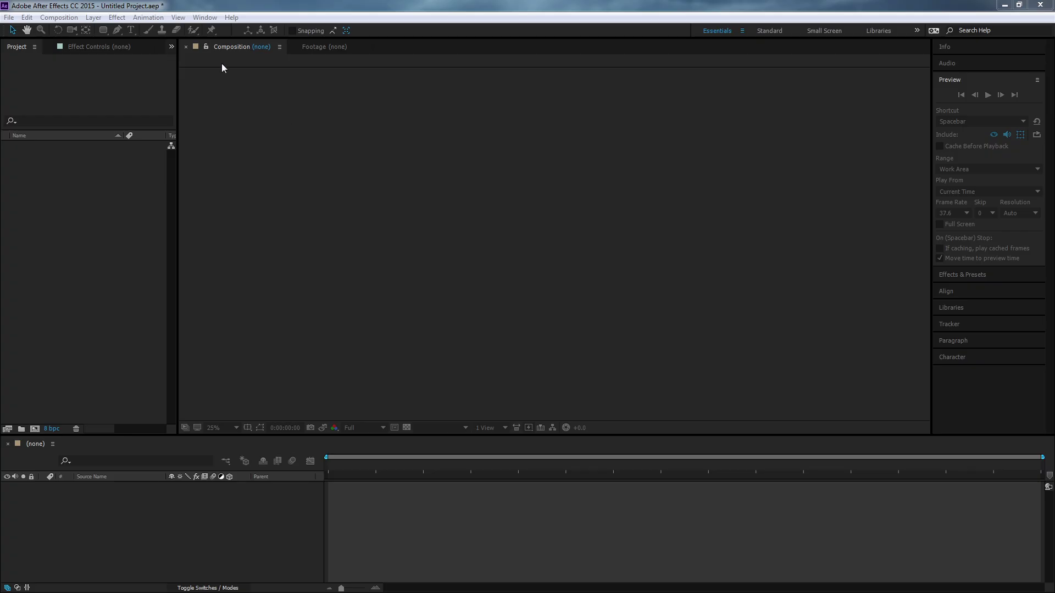
Create a new composition with a duration of 0:00:10:00 and a light gray background.
{"action": "left_click", "coordinate": [70, 20]}
{"action": "left_click", "coordinate": [74, 30]}
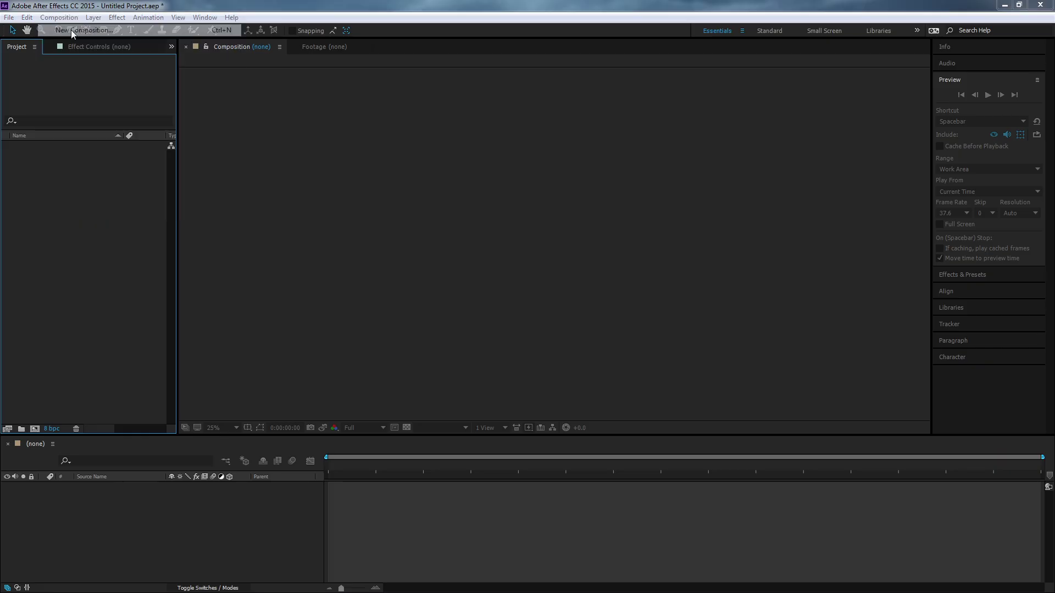
{"action": "left_click_drag", "start_coordinate": [202, 134], "coordinate": [279, 134]}
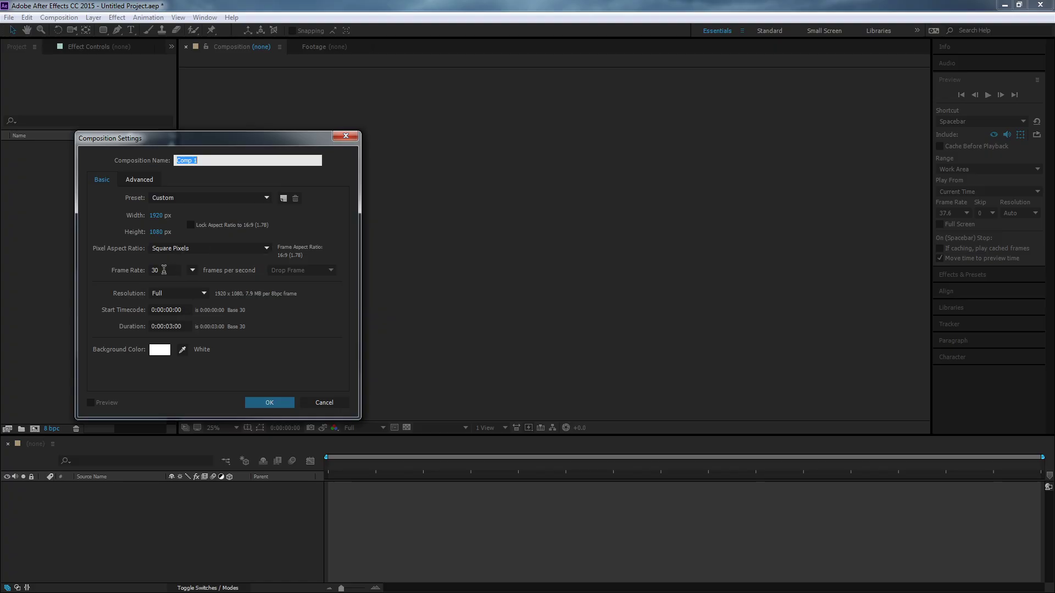
{"action": "left_click", "coordinate": [173, 327]}
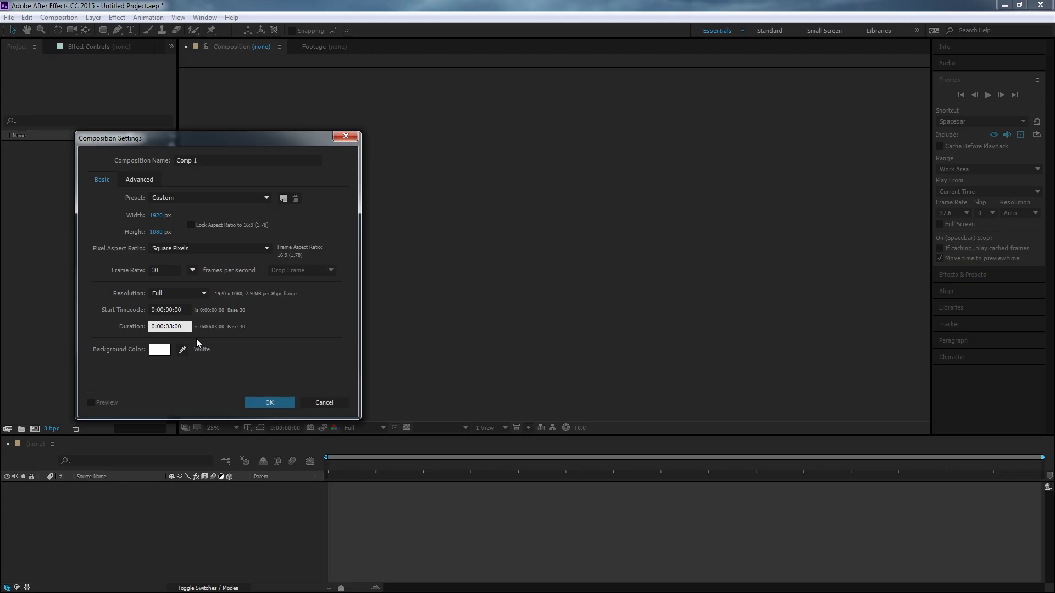
{"action": "key", "text": "BackSpace"}
{"action": "key", "text": "BackSpace"}
{"action": "type", "text": "10"}
{"action": "left_click", "coordinate": [165, 354]}
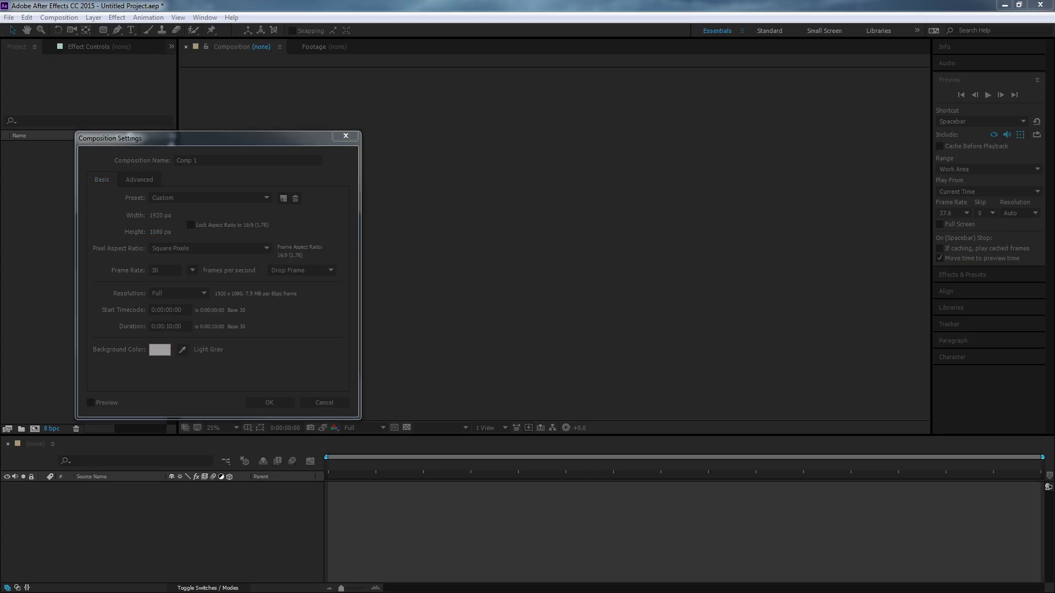
{"action": "key", "text": "Return"}
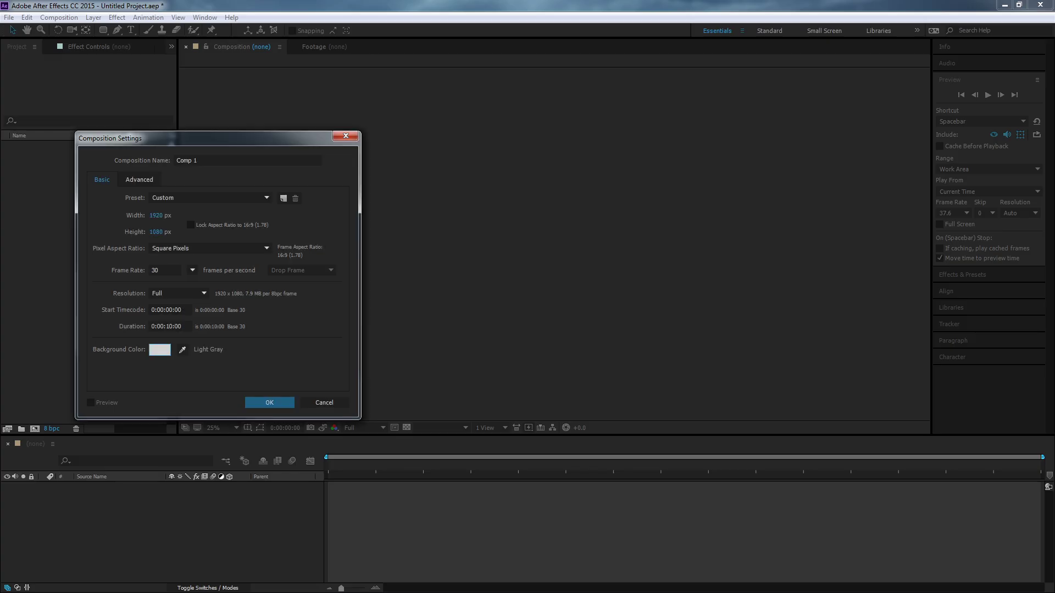
{"action": "left_click", "coordinate": [273, 404]}
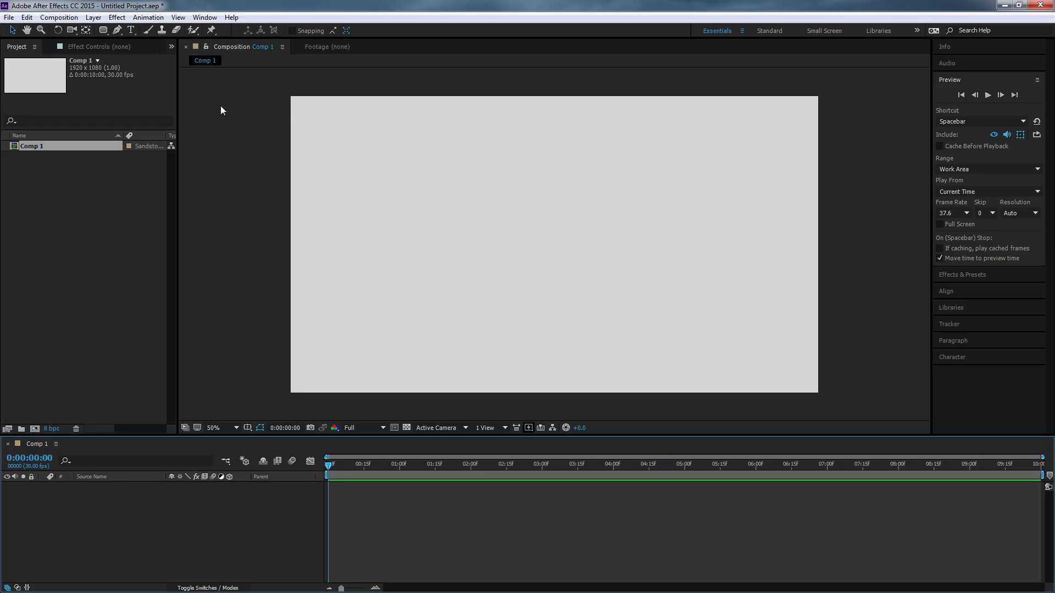
Create a dark gray solid 500 px wide and 500 px high and place it in the lower-left area of the frame.
{"action": "left_click", "coordinate": [90, 19]}
{"action": "mouse_move", "coordinate": [138, 31]}
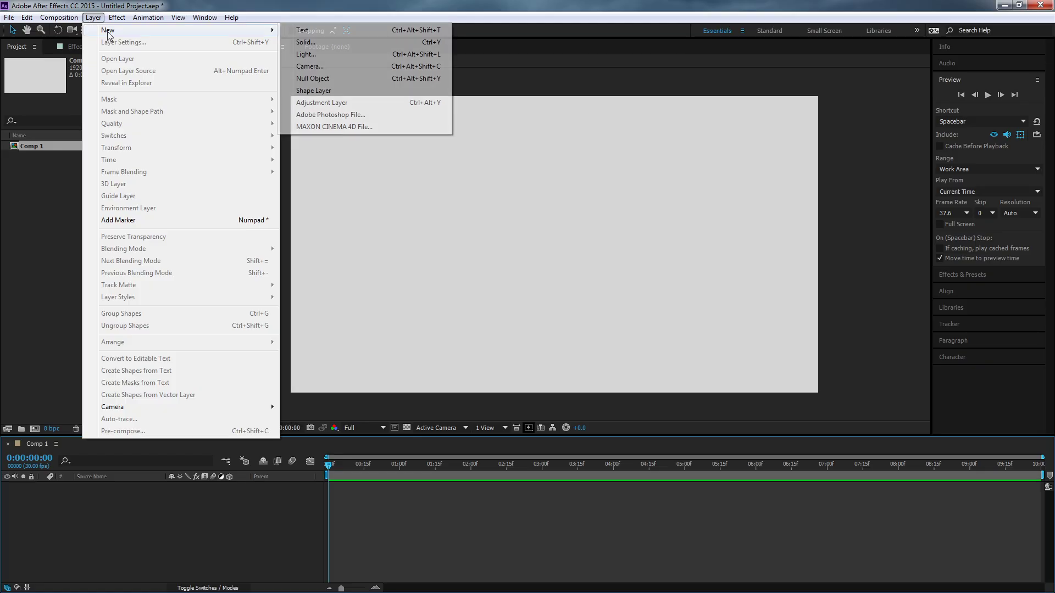
{"action": "left_click", "coordinate": [338, 42]}
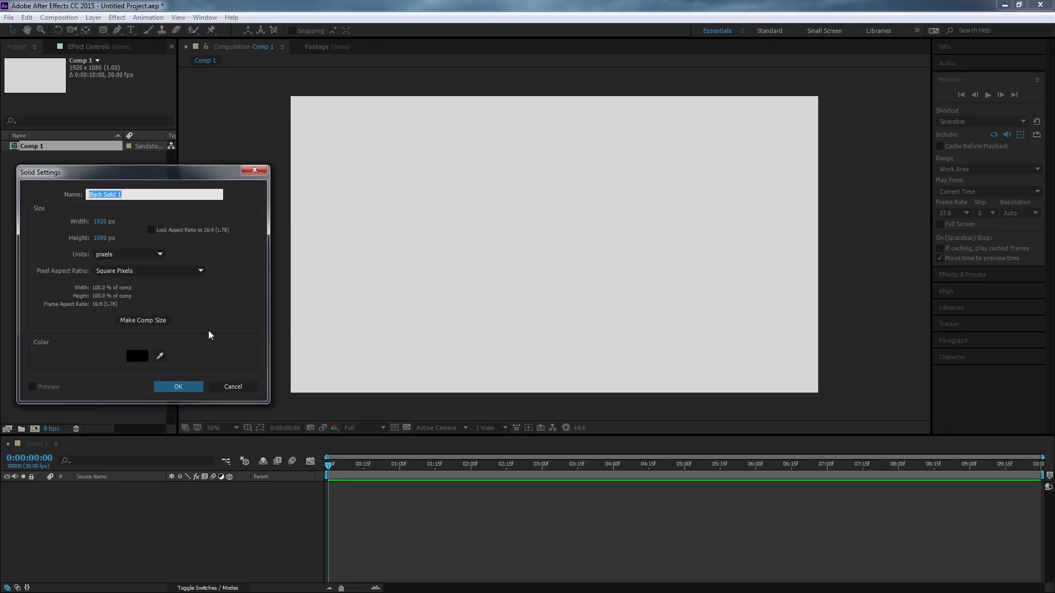
{"action": "left_click", "coordinate": [106, 223]}
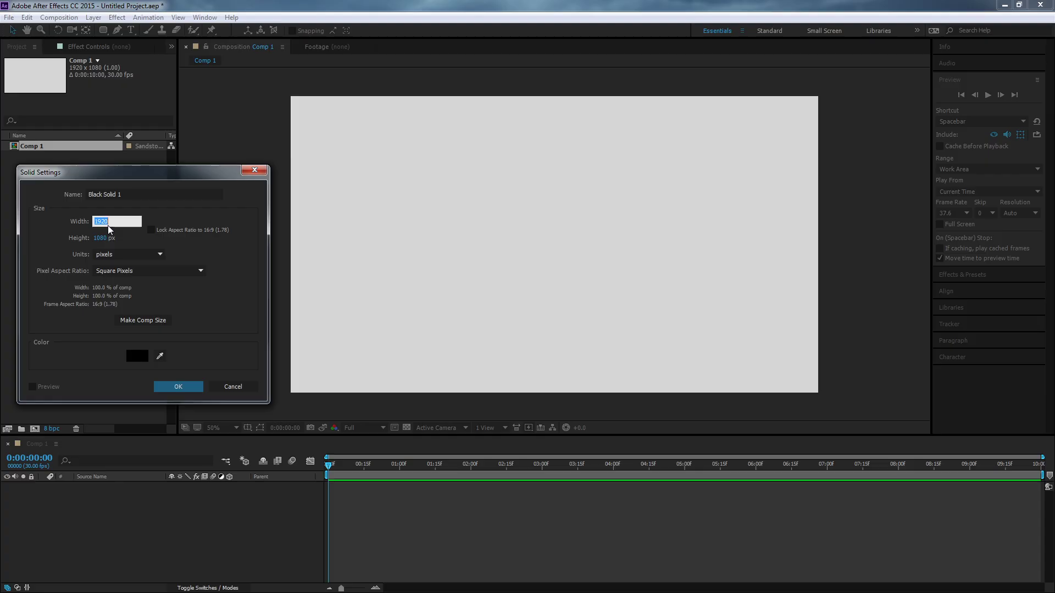
{"action": "type", "text": "500"}
{"action": "key", "text": "Tab"}
{"action": "type", "text": "500"}
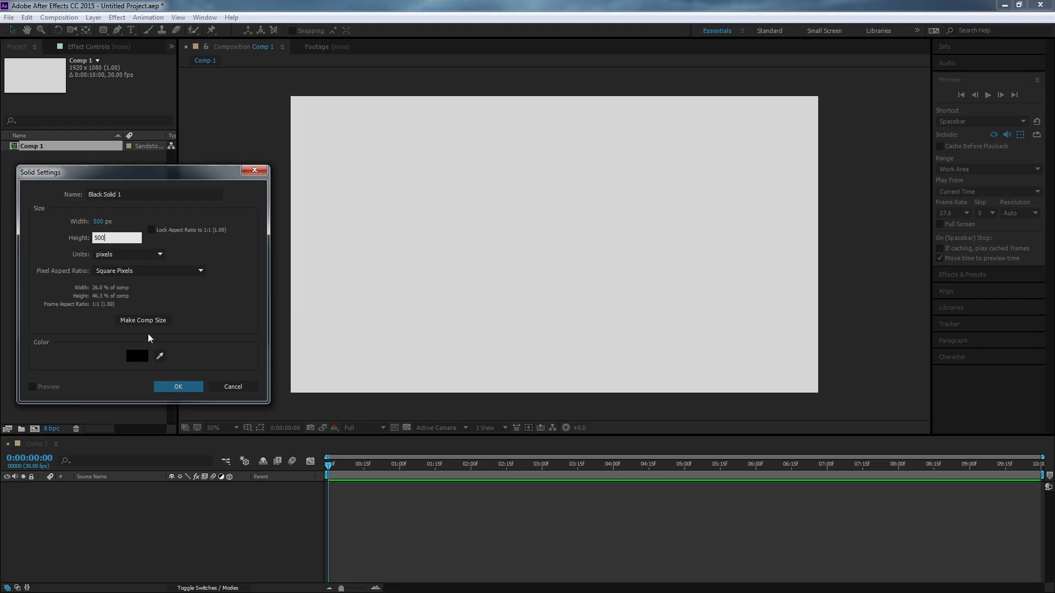
{"action": "left_click", "coordinate": [143, 356]}
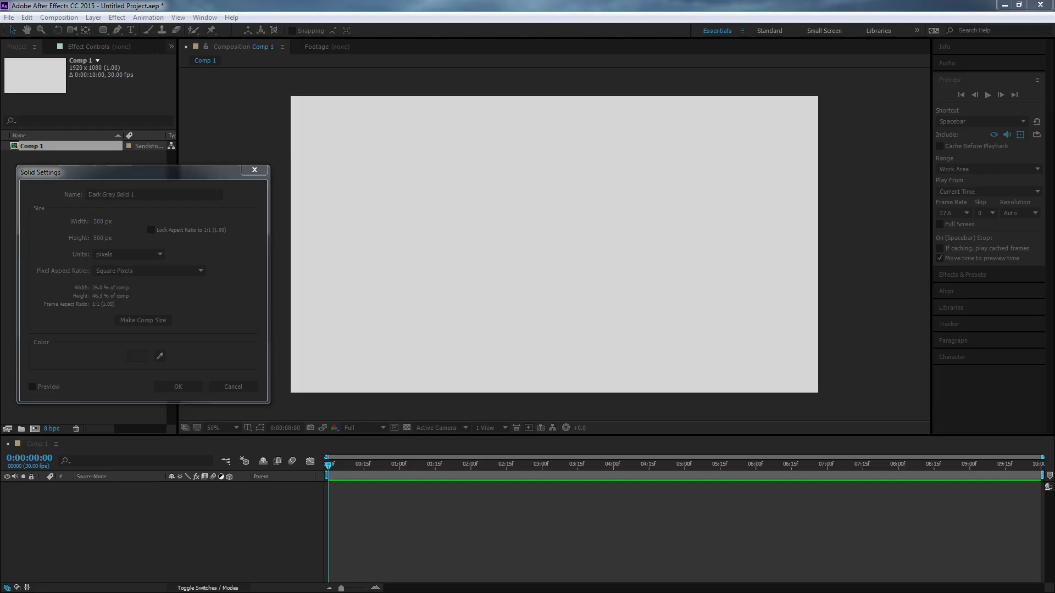
{"action": "left_click", "coordinate": [167, 387]}
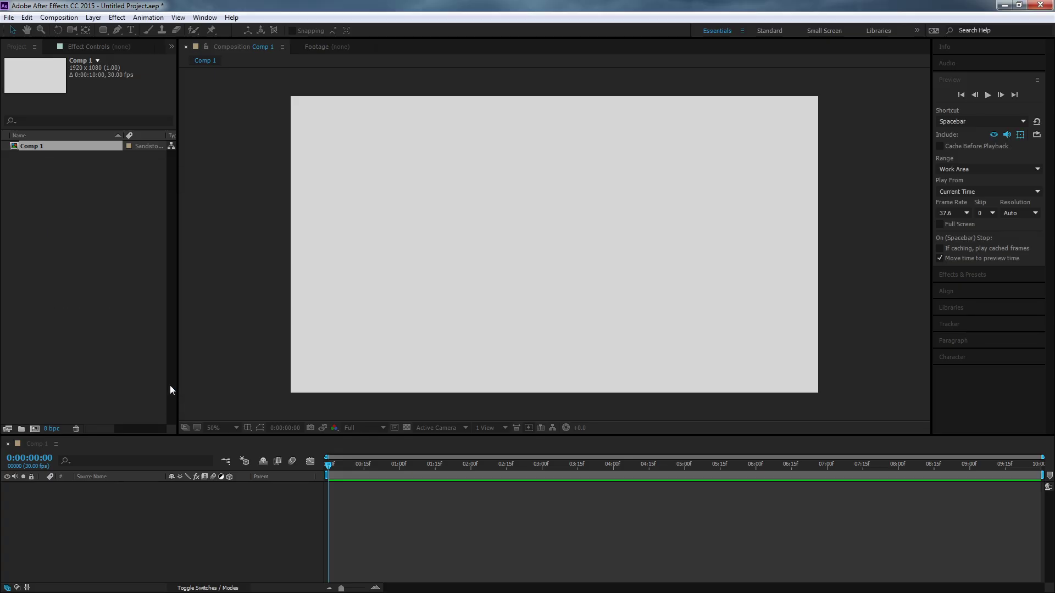
{"action": "left_click_drag", "start_coordinate": [579, 218], "coordinate": [409, 283]}
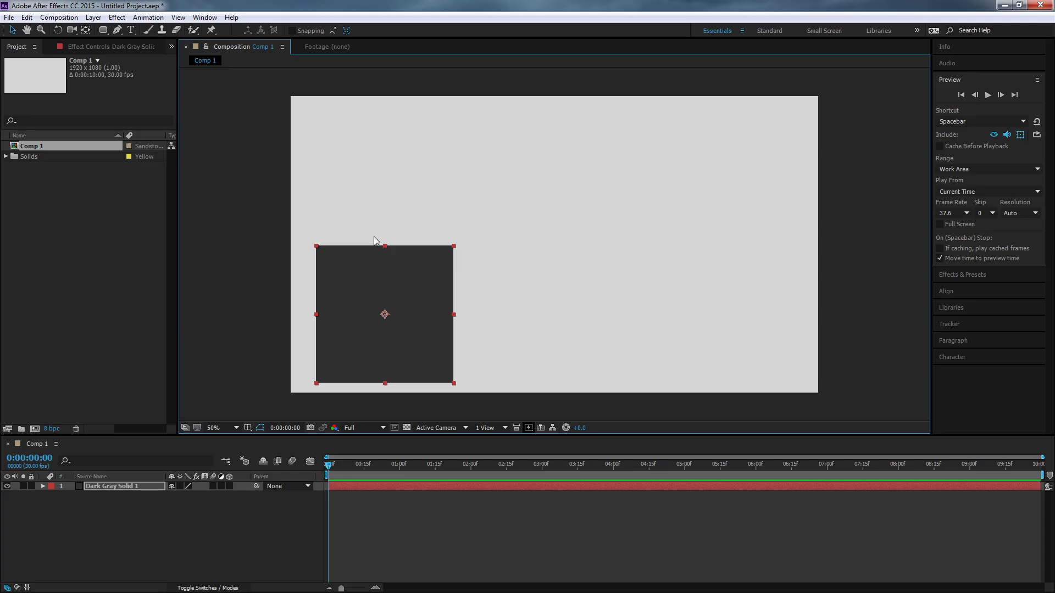
{"action": "left_click", "coordinate": [148, 529]}
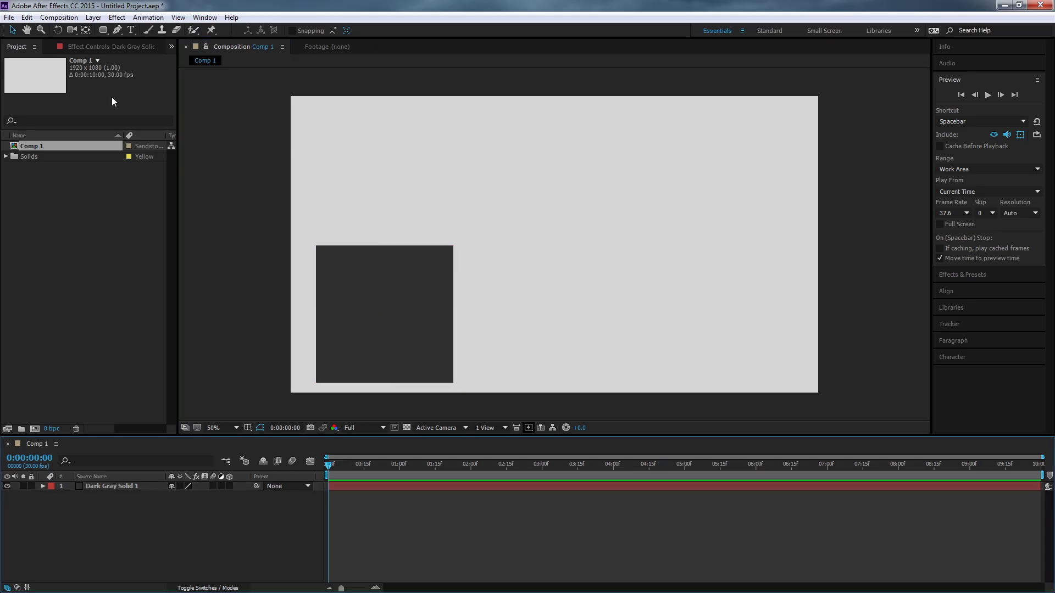
{"action": "left_click", "coordinate": [92, 17]}
{"action": "mouse_move", "coordinate": [103, 31]}
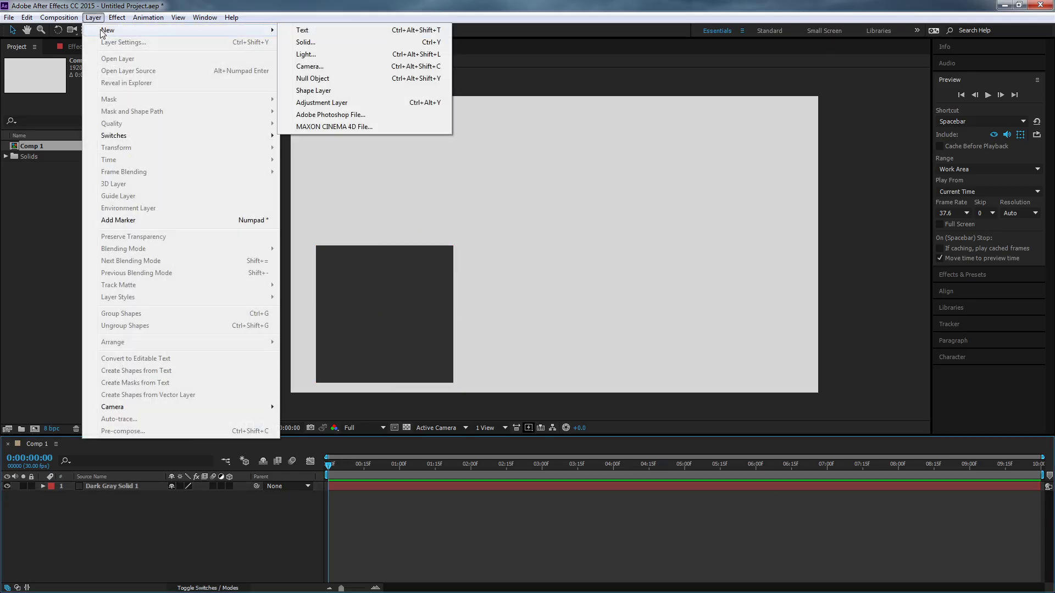
{"action": "left_click", "coordinate": [110, 513]}
Duplicate the dark gray solid and move the copy straight up so it sits above the original.
{"action": "left_click", "coordinate": [114, 490]}
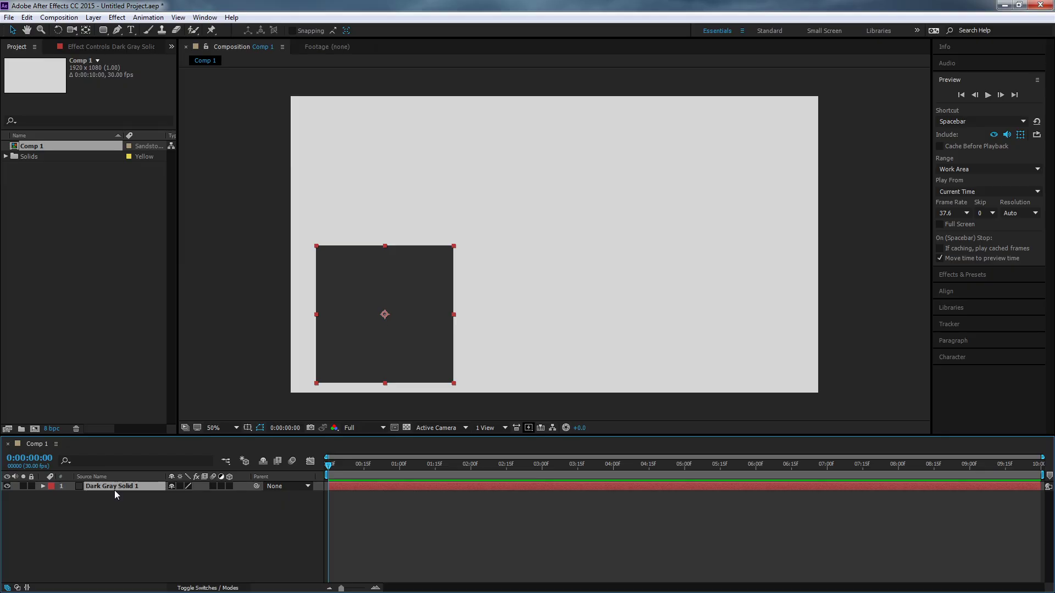
{"action": "key", "text": "ctrl+d"}
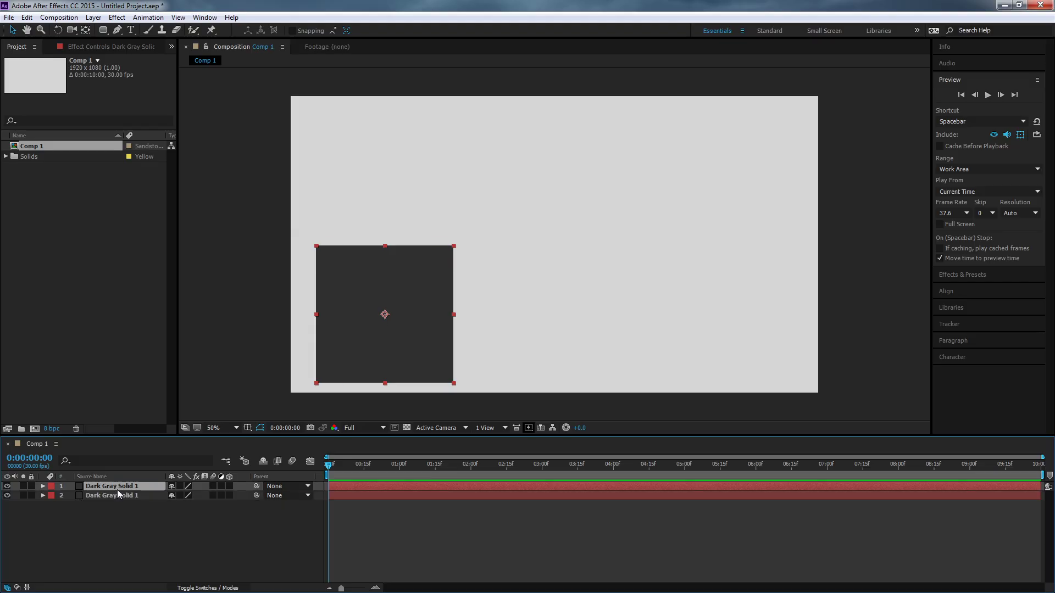
{"action": "left_click_drag", "start_coordinate": [356, 300], "coordinate": [356, 162]}
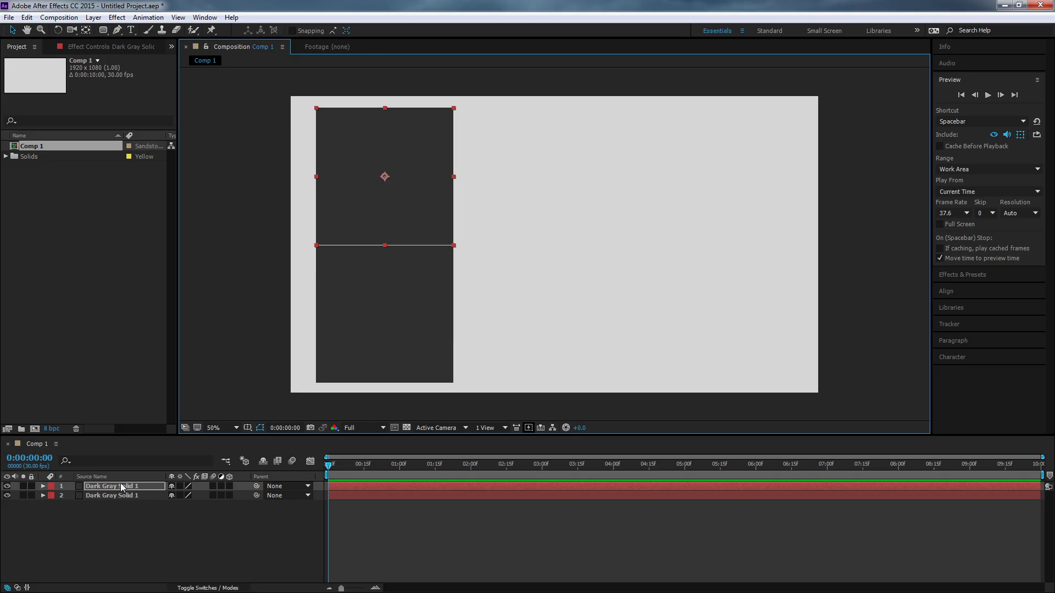
Scale the upper square to 50% and lower it to rest just above the large square.
{"action": "key", "text": "s"}
{"action": "left_click", "coordinate": [187, 495]}
{"action": "type", "text": "5"}
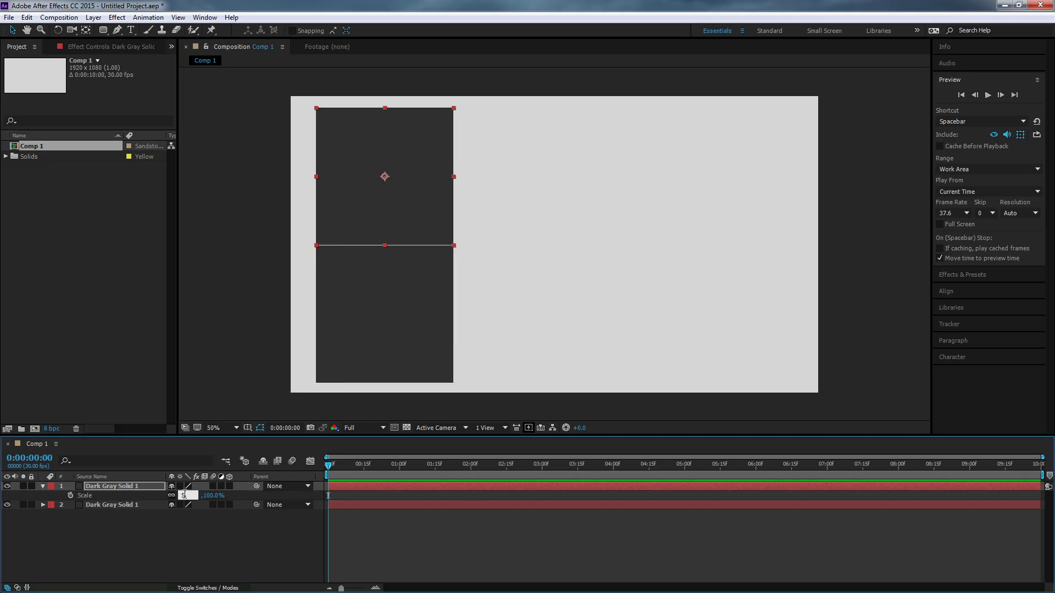
{"action": "type", "text": "0"}
{"action": "key", "text": "Return"}
{"action": "left_click", "coordinate": [399, 186]}
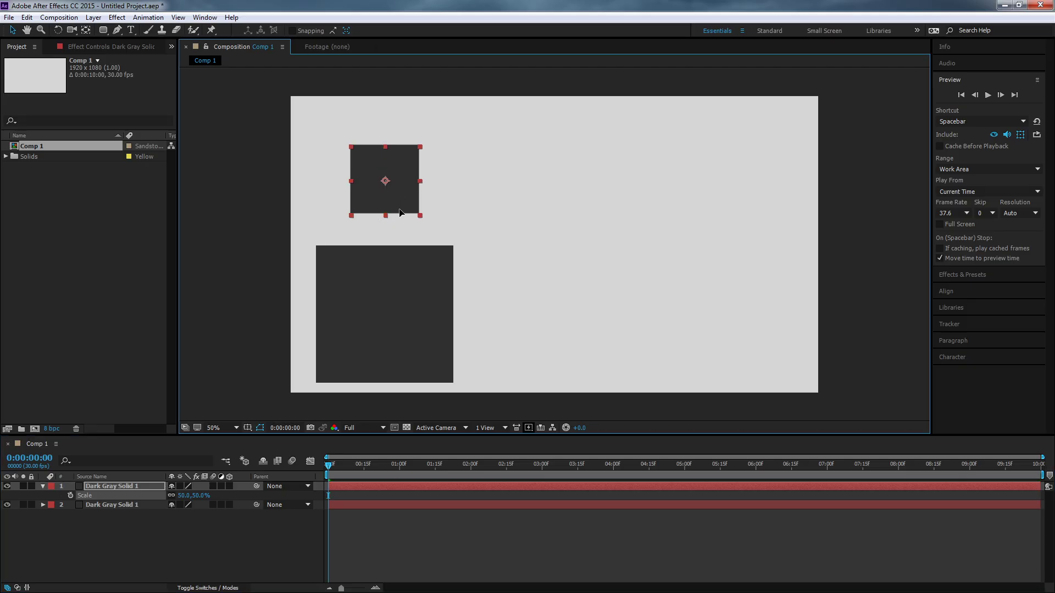
{"action": "left_click_drag", "start_coordinate": [399, 211], "coordinate": [402, 225]}
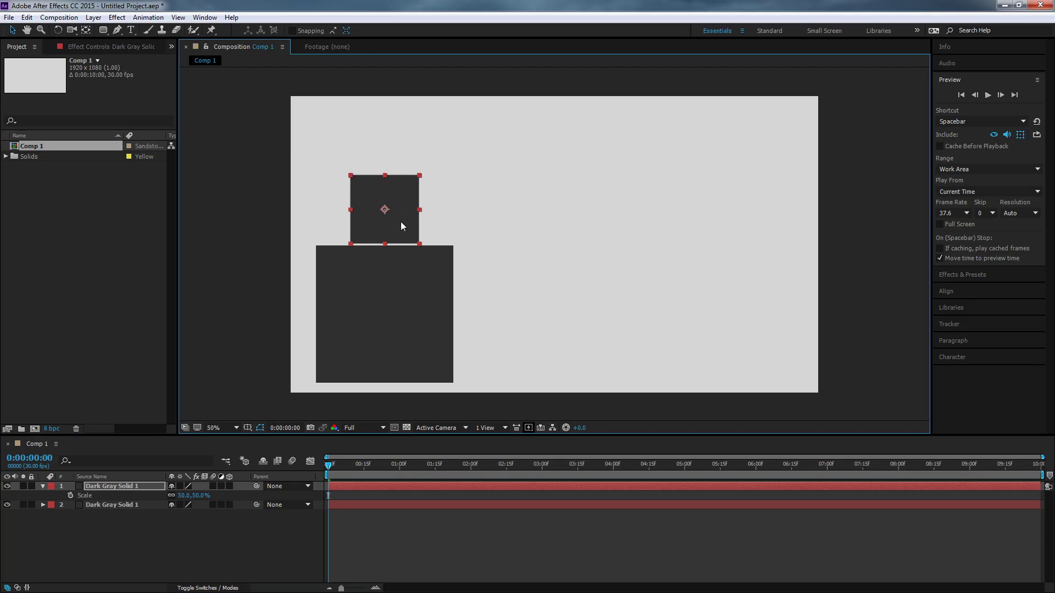
{"action": "left_click", "coordinate": [255, 261]}
Try moving the large square and the small square independently, undoing each move.
{"action": "left_click", "coordinate": [451, 310]}
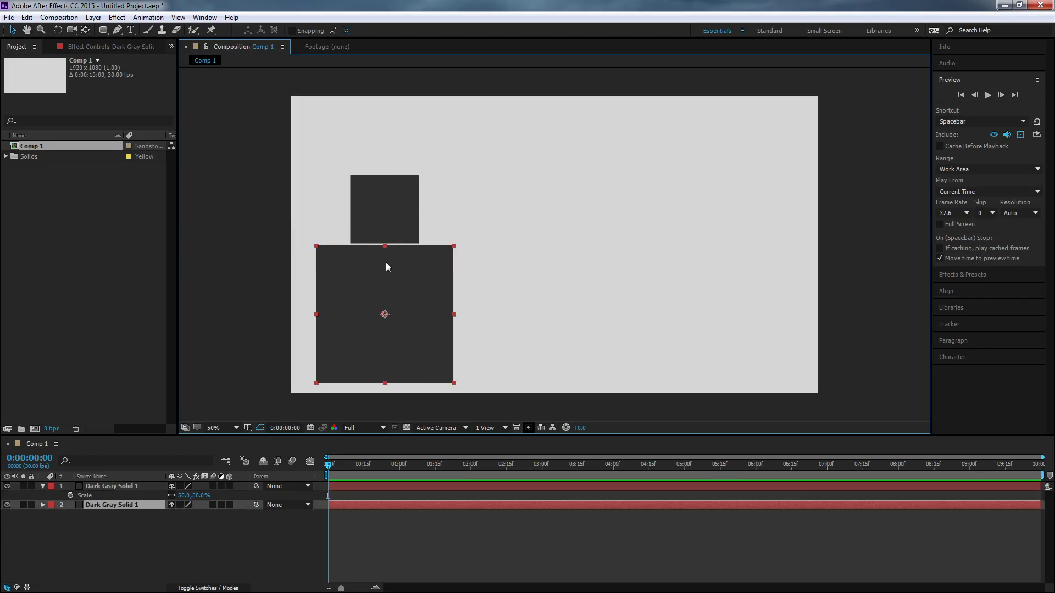
{"action": "left_click", "coordinate": [398, 230]}
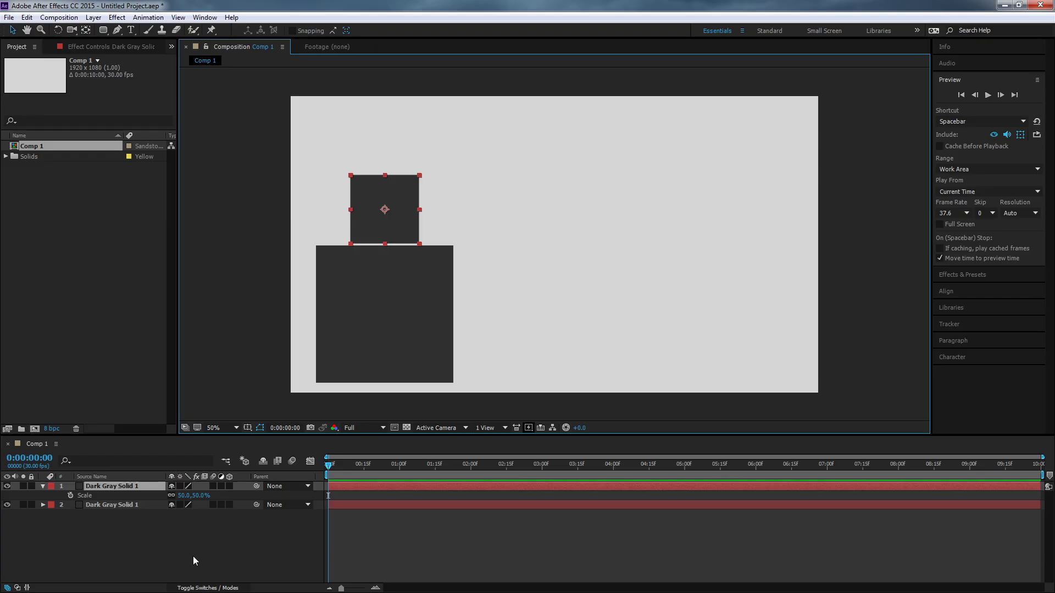
{"action": "left_click", "coordinate": [378, 286]}
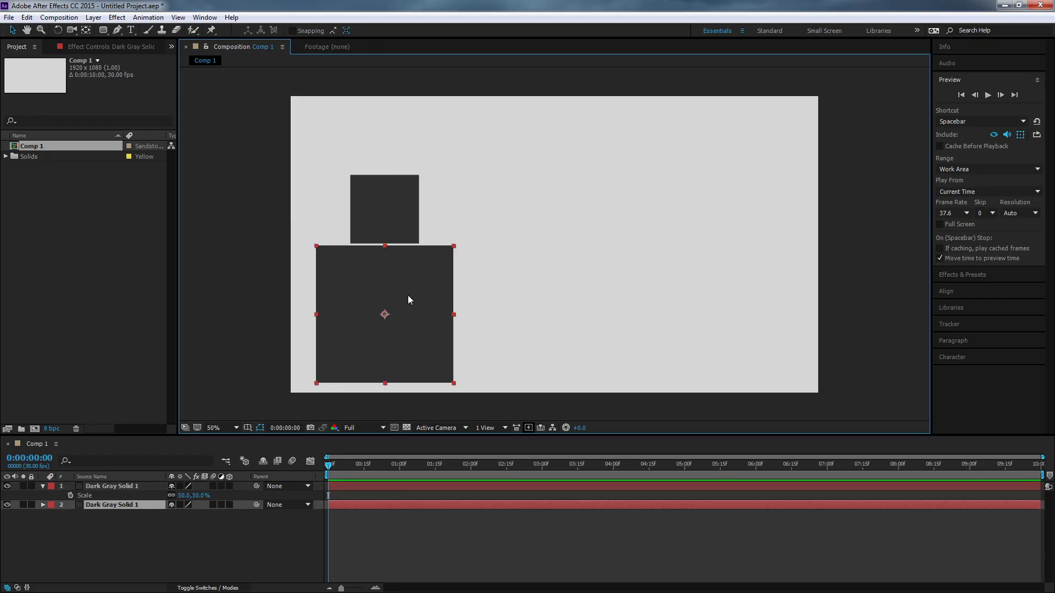
{"action": "left_click_drag", "start_coordinate": [426, 289], "coordinate": [599, 243]}
{"action": "key", "text": "ctrl+z"}
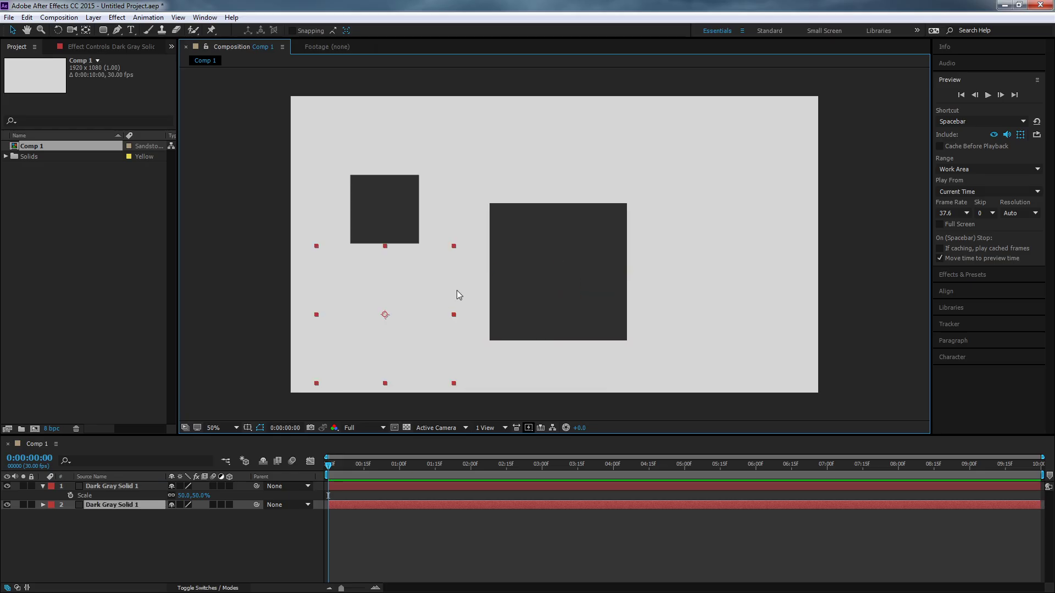
{"action": "left_click", "coordinate": [408, 212]}
{"action": "left_click_drag", "start_coordinate": [408, 213], "coordinate": [555, 258]}
{"action": "key", "text": "ctrl+z"}
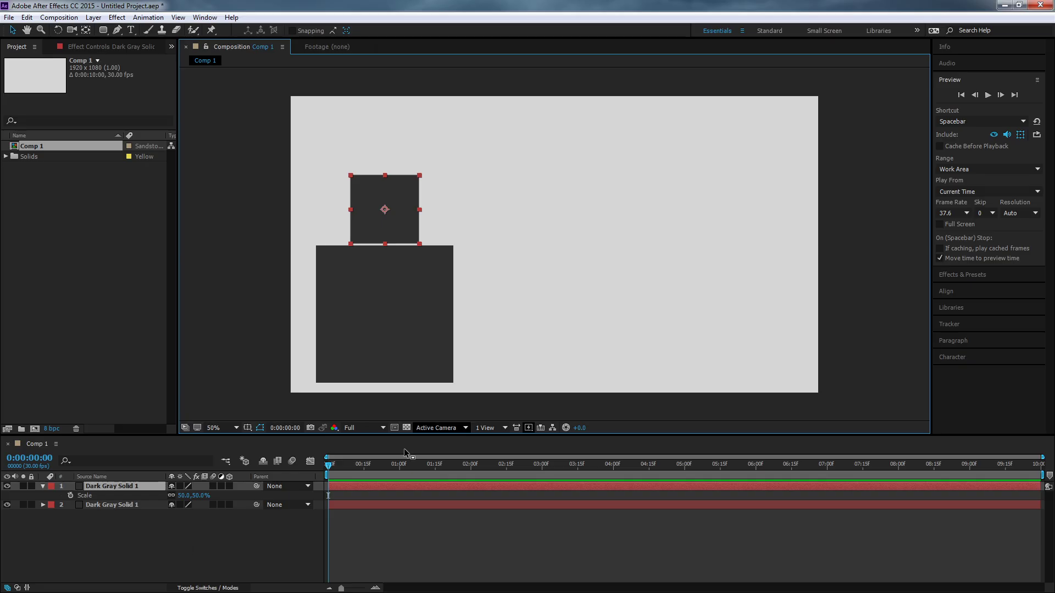
{"action": "left_click", "coordinate": [380, 340]}
{"action": "left_click", "coordinate": [384, 220]}
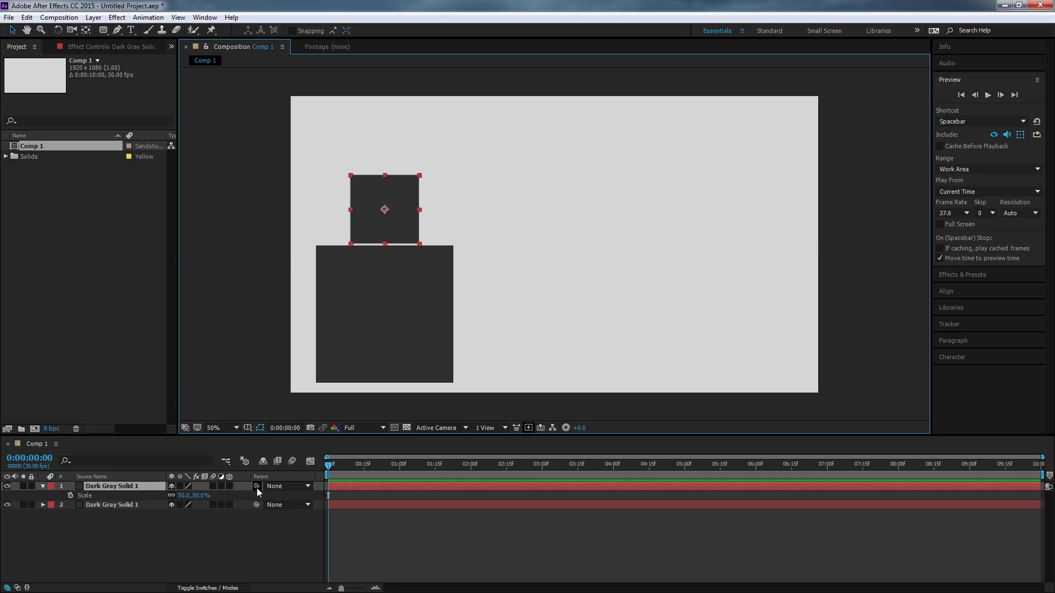
{"action": "left_click", "coordinate": [272, 487]}
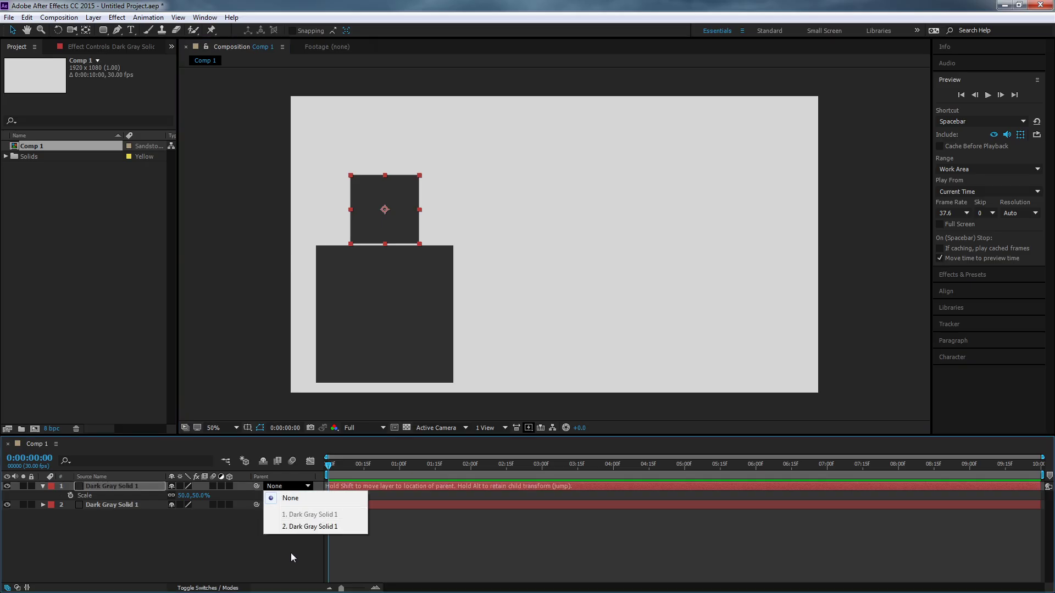
{"action": "left_click", "coordinate": [237, 544]}
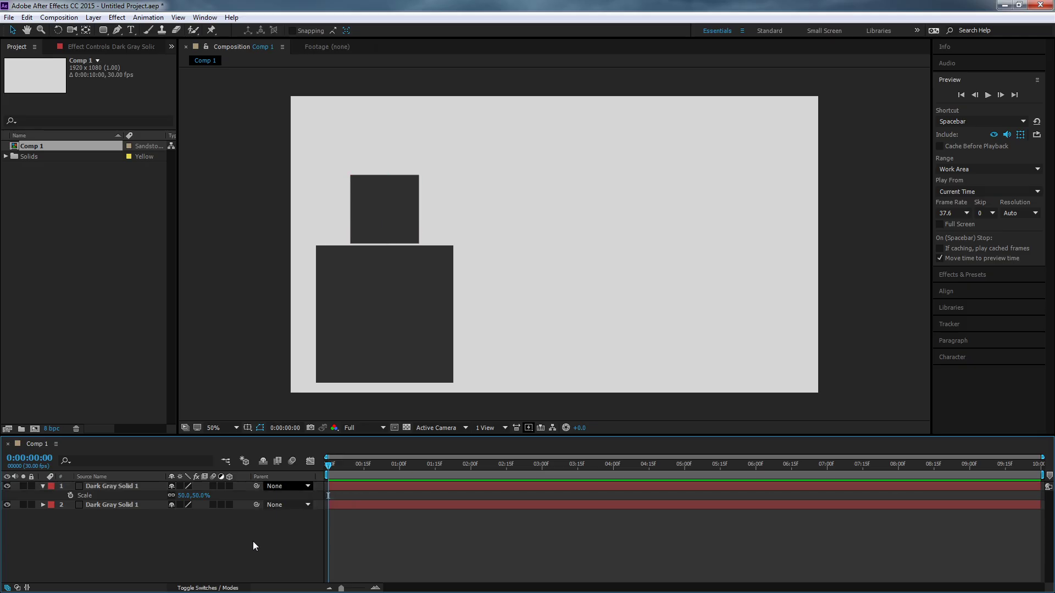
Rename the large square's layer to "Parent (Large)".
{"action": "left_click", "coordinate": [128, 507]}
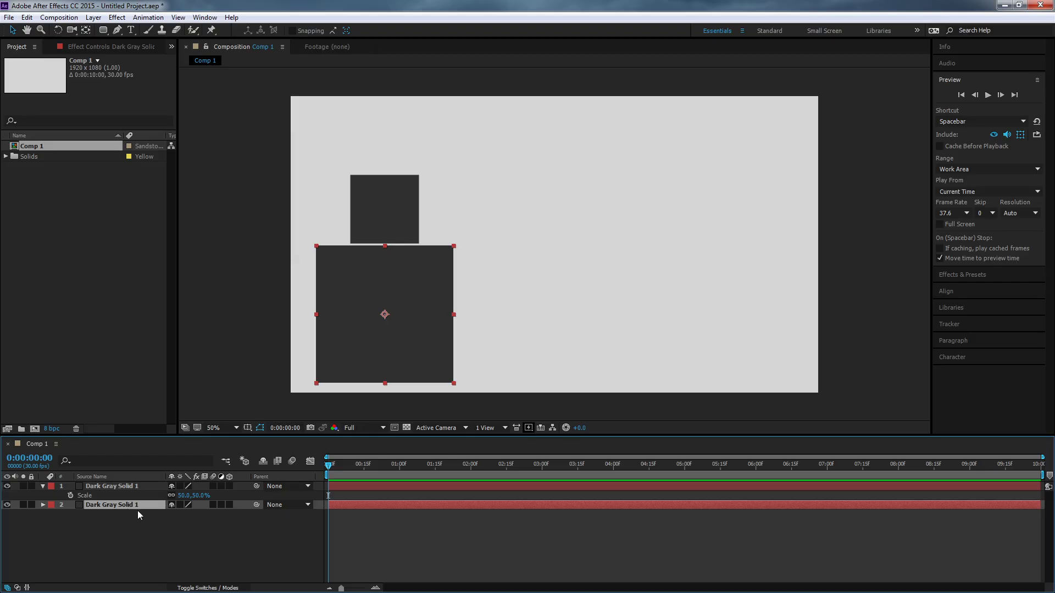
{"action": "key", "text": "Return"}
{"action": "type", "text": "Pa"}
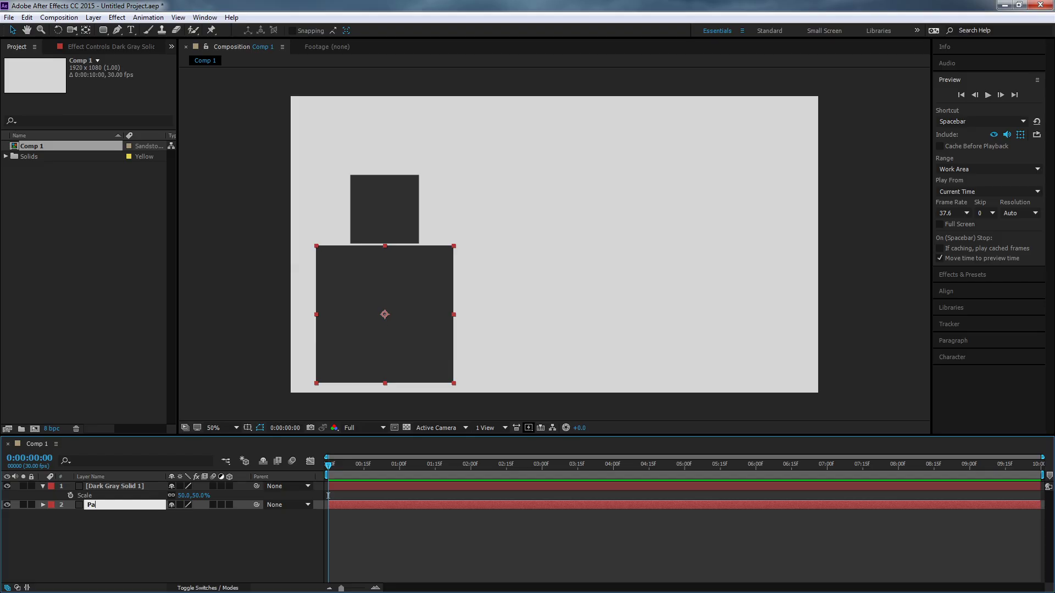
{"action": "type", "text": "rent (Large"}
{"action": "key", "text": "Return"}
Rename the small square's layer to "Child (Small)".
{"action": "left_click", "coordinate": [137, 486]}
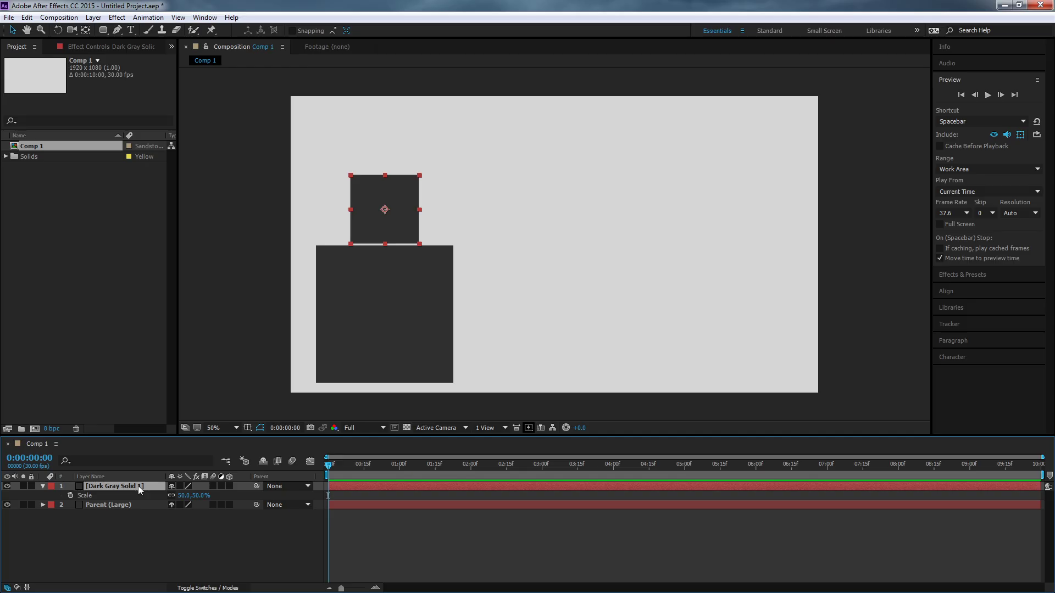
{"action": "key", "text": "Return"}
{"action": "type", "text": "Child (Small)"}
{"action": "key", "text": "Return"}
Try moving the Parent (Large) square horizontally past the frame's right edge, and undo the move.
{"action": "left_click", "coordinate": [120, 507]}
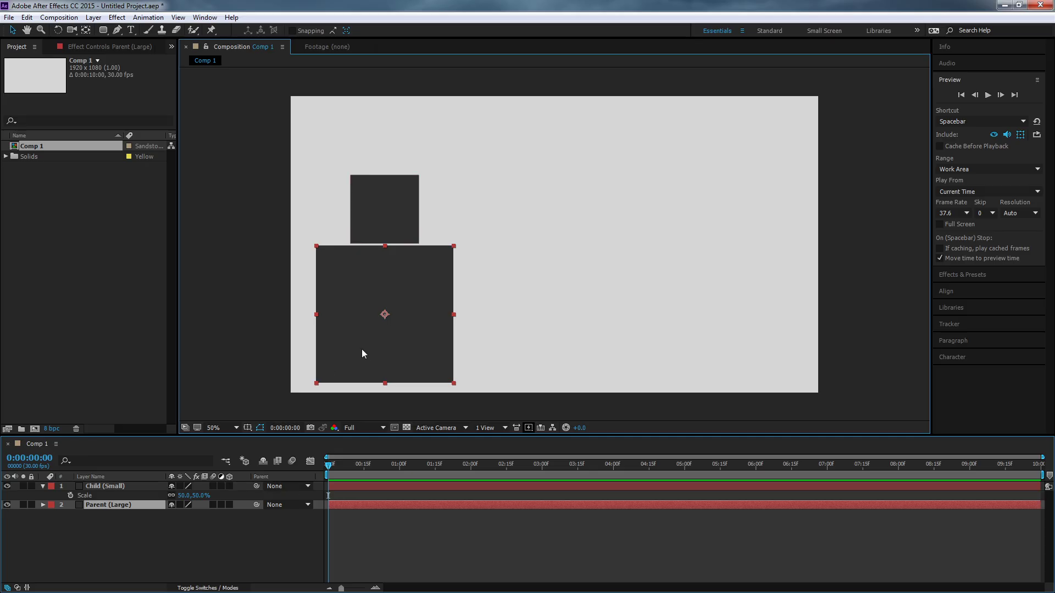
{"action": "left_click_drag", "start_coordinate": [362, 348], "coordinate": [771, 358]}
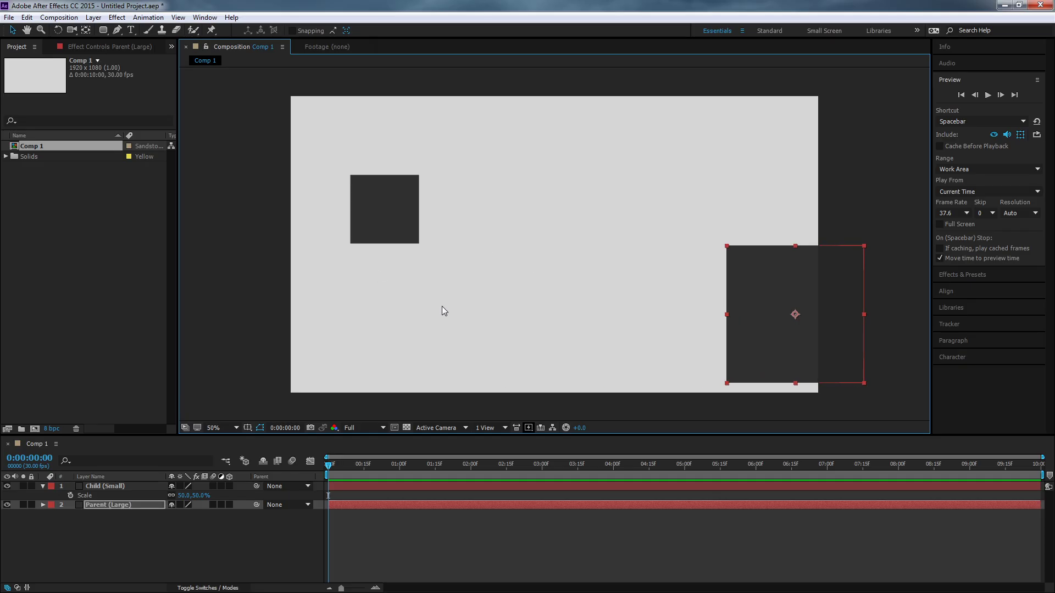
{"action": "key", "text": "ctrl+z"}
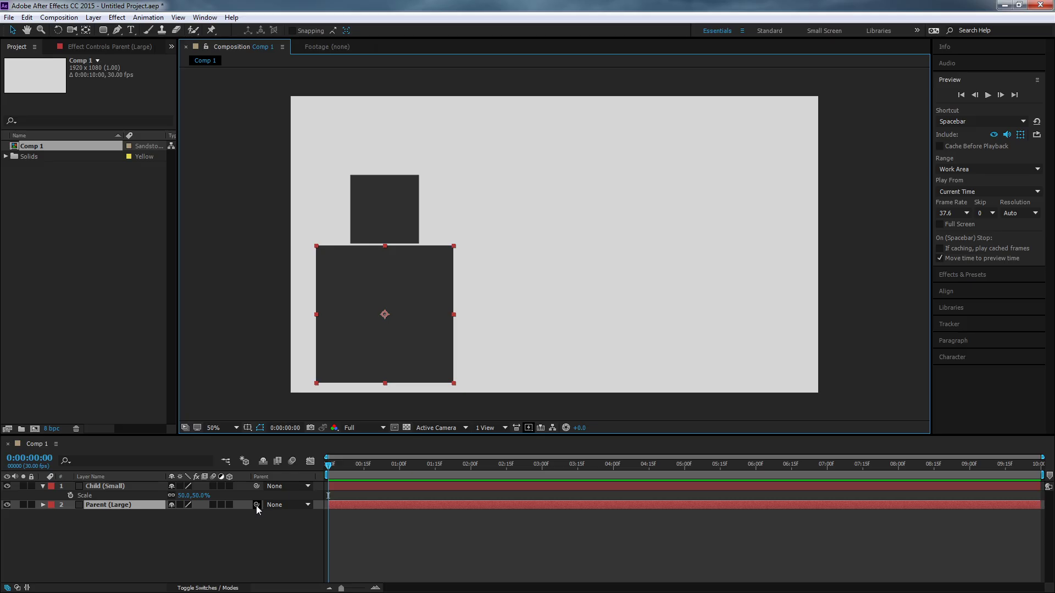
Check the parent choices for the Parent (Large) layer and switch the name column to source names and back to layer names.
{"action": "left_click", "coordinate": [282, 505]}
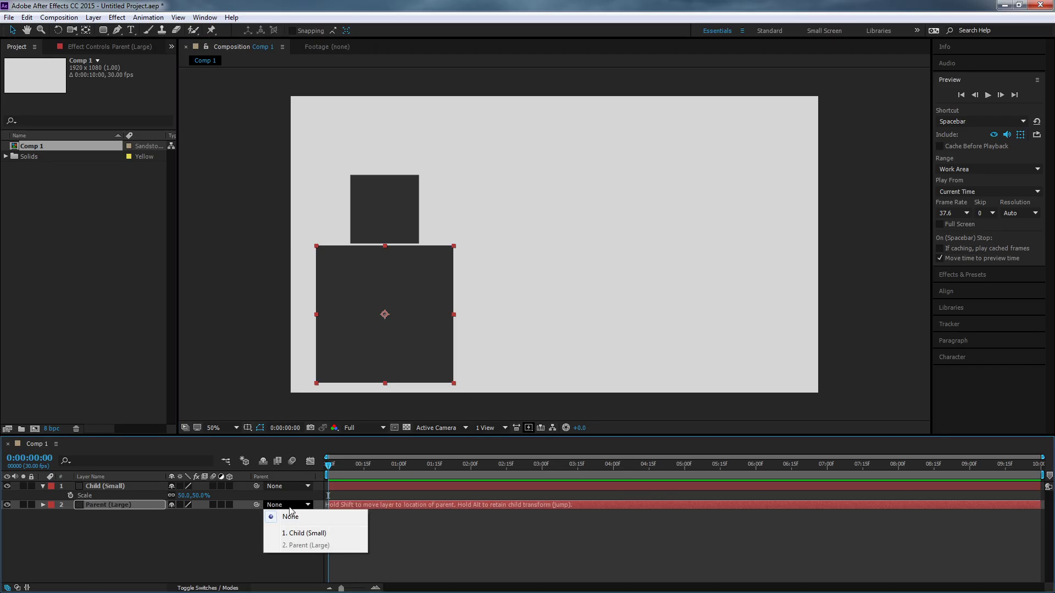
{"action": "left_click", "coordinate": [123, 524]}
{"action": "left_click", "coordinate": [119, 477]}
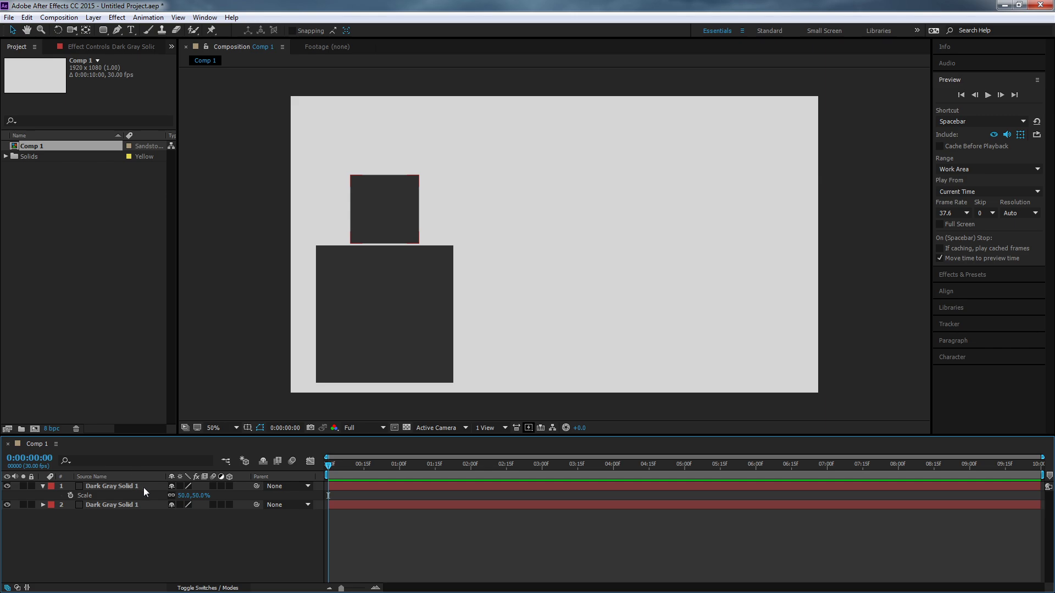
{"action": "left_click", "coordinate": [130, 477]}
Parent the Child (Small) layer to Parent (Large) and check the link in its list of parent choices.
{"action": "left_click", "coordinate": [124, 487]}
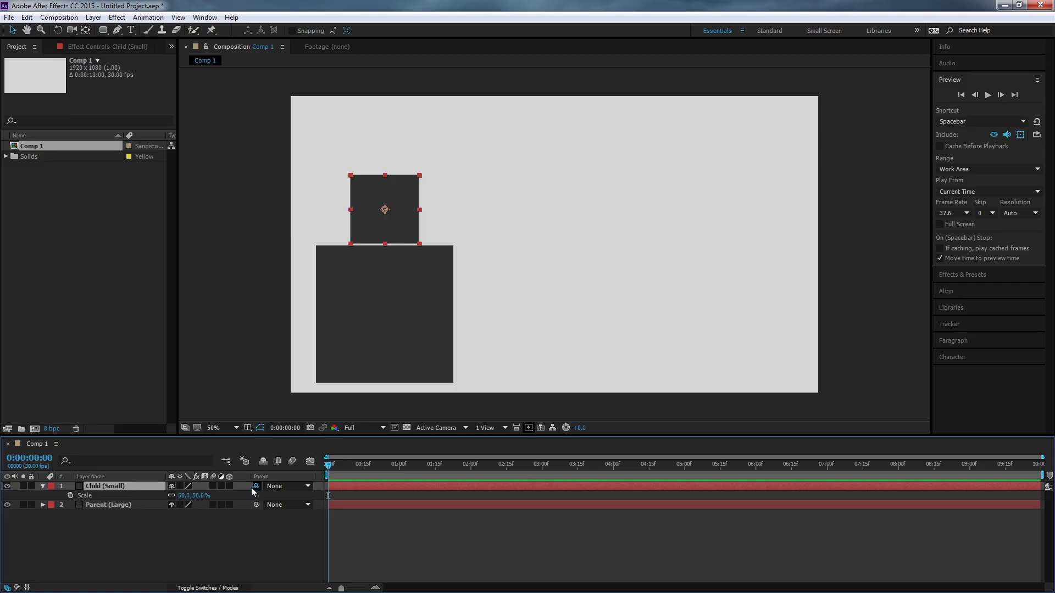
{"action": "left_click_drag", "start_coordinate": [146, 494], "coordinate": [124, 504]}
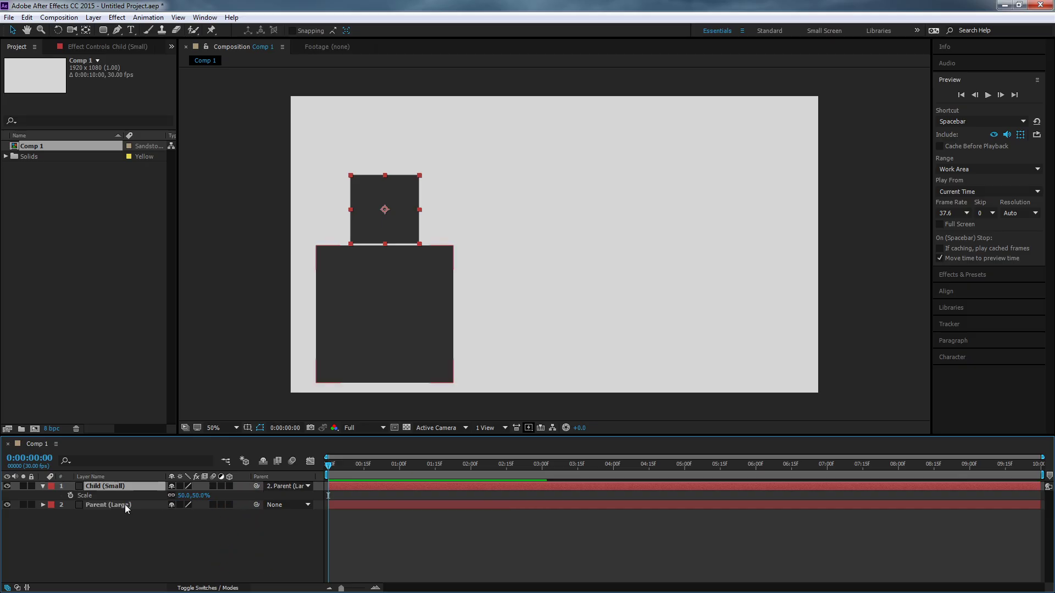
{"action": "left_click", "coordinate": [278, 486]}
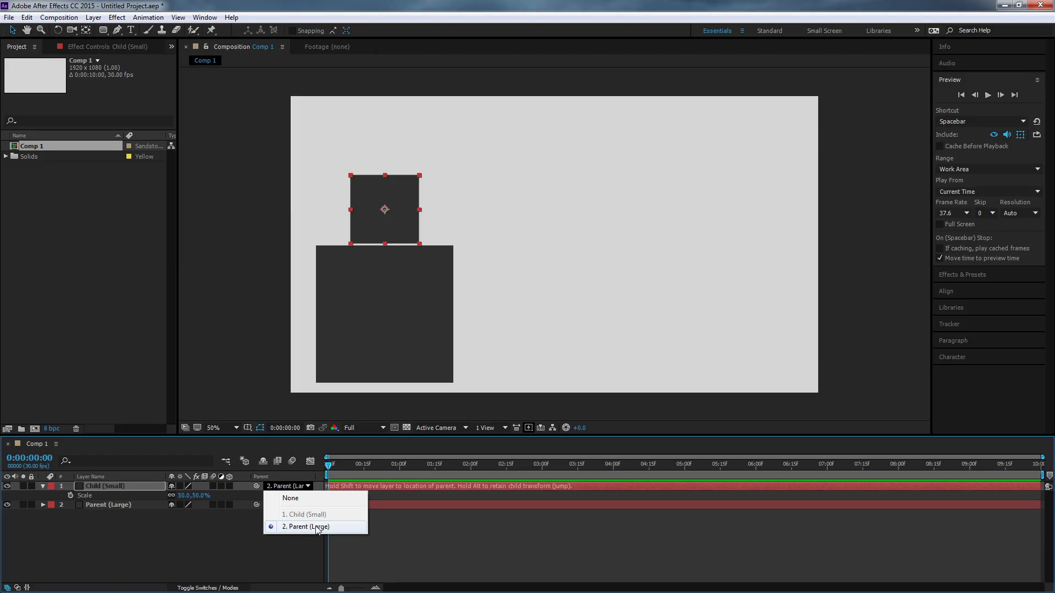
{"action": "left_click", "coordinate": [225, 526]}
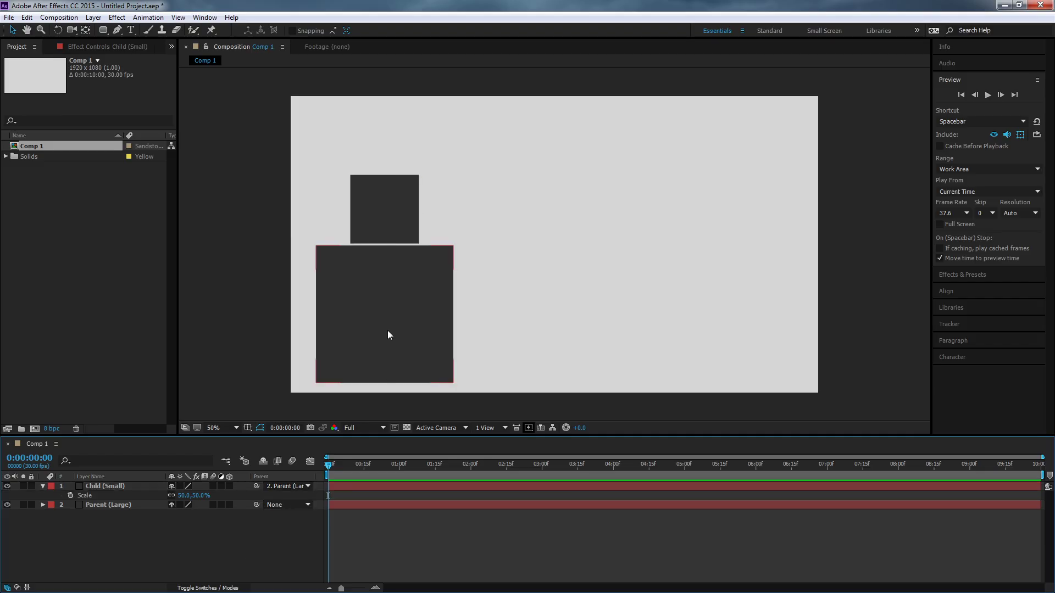
Try moving the Child (Small) square and the Parent (Large) square in the composition.
{"action": "left_click", "coordinate": [407, 233]}
{"action": "mouse_move", "coordinate": [407, 233]}
{"action": "left_mouse_down"}
{"action": "mouse_move", "coordinate": [508, 209]}
{"action": "mouse_move", "coordinate": [393, 222]}
{"action": "mouse_move", "coordinate": [403, 245]}
{"action": "left_mouse_up"}
{"action": "left_click", "coordinate": [391, 308]}
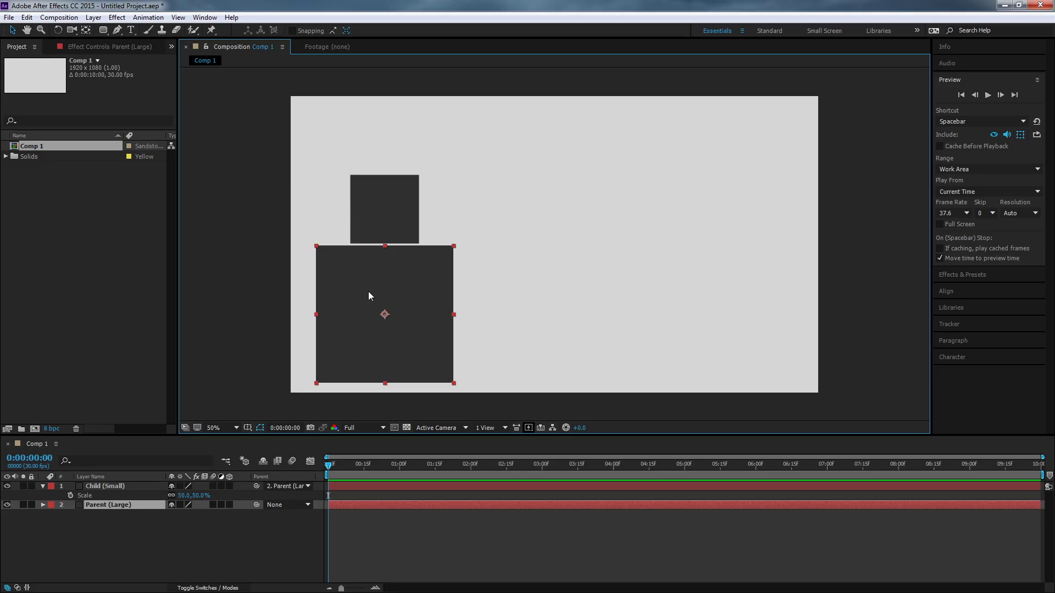
{"action": "left_click_drag", "start_coordinate": [369, 295], "coordinate": [407, 320]}
Try rotating the Parent (Large) square with its child attached, and undo the rotations and the parent link.
{"action": "key", "text": "r"}
{"action": "left_click_drag", "start_coordinate": [421, 268], "coordinate": [446, 281]}
{"action": "key", "text": "ctrl+z"}
{"action": "key", "text": "w"}
{"action": "left_click_drag", "start_coordinate": [461, 267], "coordinate": [477, 286]}
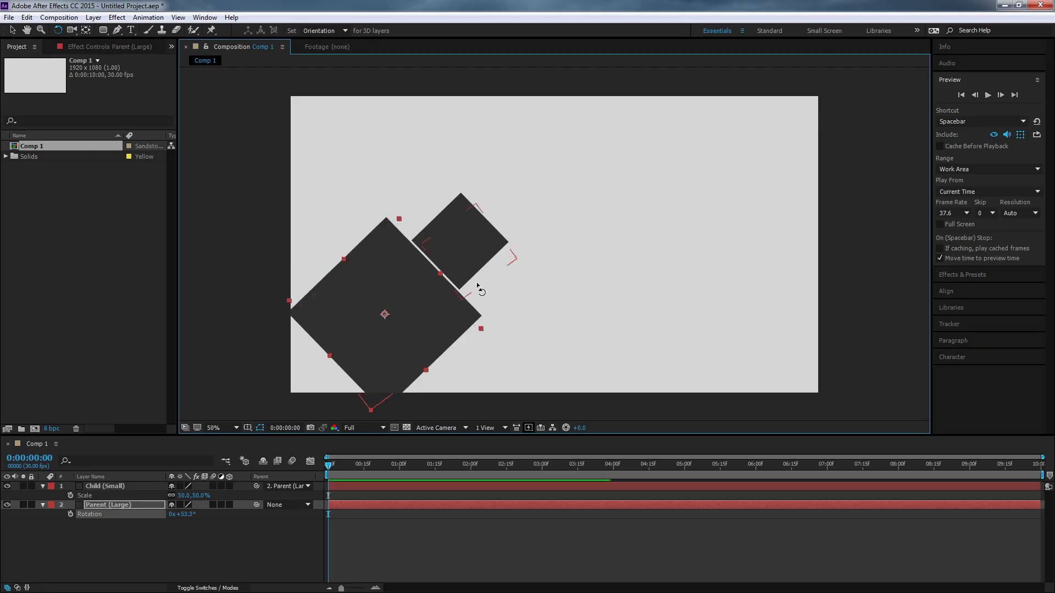
{"action": "key", "text": "ctrl+z"}
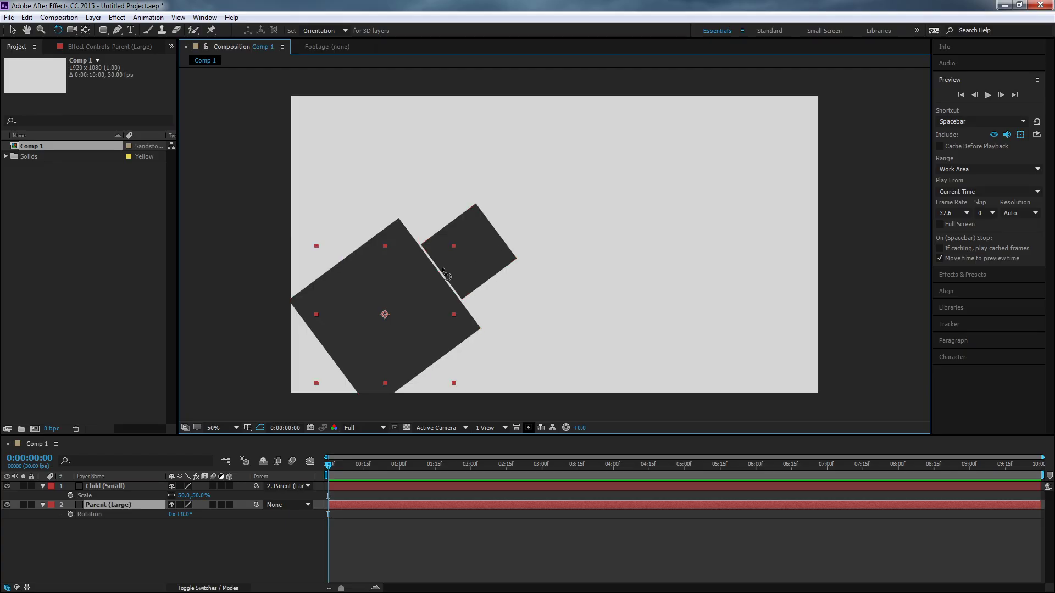
{"action": "key", "text": "ctrl+z"}
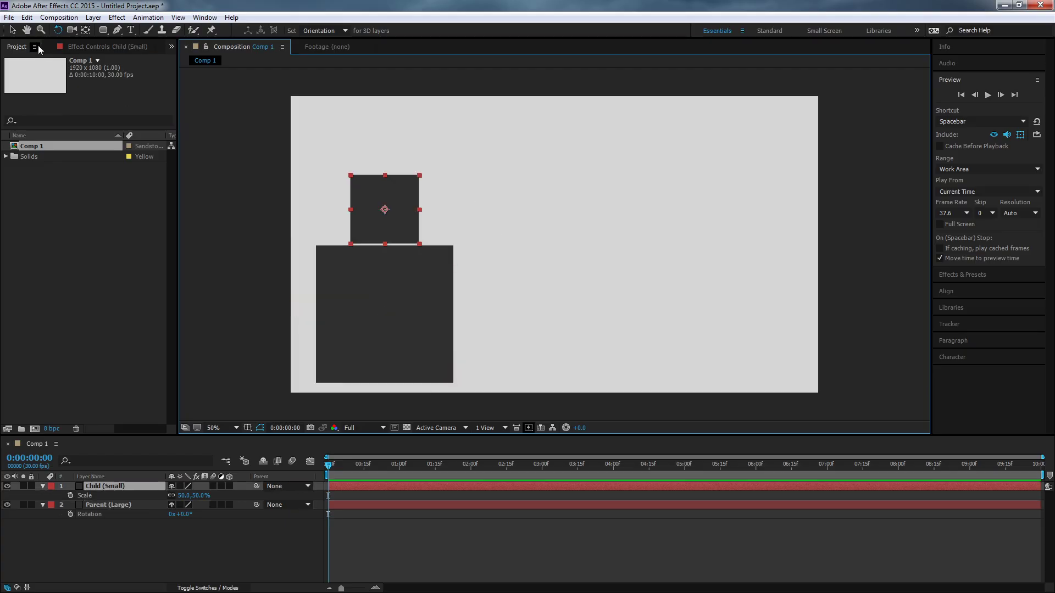
Move the unparented Child (Small) square around with the Selection tool, leaving it slightly overlapping the large square's upper edge.
{"action": "left_click", "coordinate": [17, 32]}
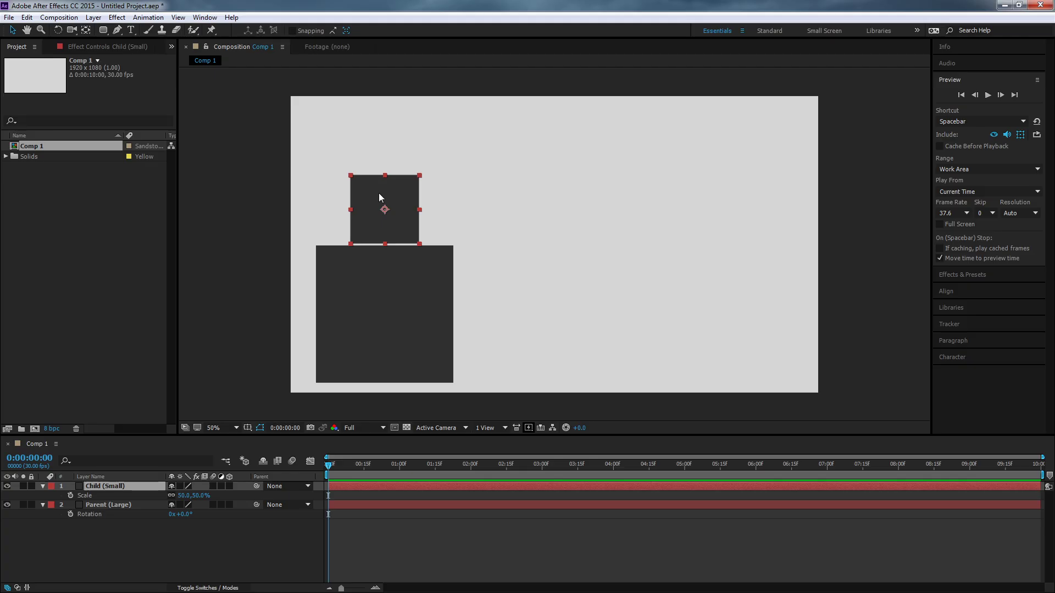
{"action": "left_click_drag", "start_coordinate": [406, 199], "coordinate": [395, 226]}
{"action": "left_click_drag", "start_coordinate": [441, 182], "coordinate": [397, 197]}
{"action": "mouse_move", "coordinate": [409, 303]}
{"action": "left_mouse_down"}
{"action": "mouse_move", "coordinate": [536, 254]}
{"action": "mouse_move", "coordinate": [459, 205]}
{"action": "mouse_move", "coordinate": [445, 273]}
{"action": "mouse_move", "coordinate": [407, 304]}
{"action": "left_mouse_up"}
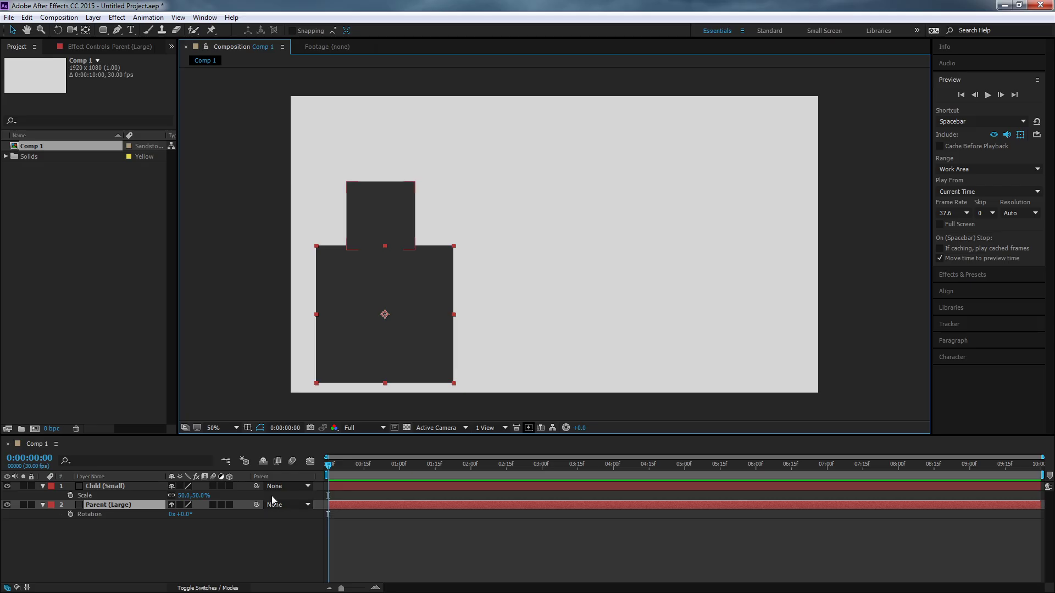
Link the Child (Small) layer to Parent (Large) as its parent, and move the large square toward the frame's centre.
{"action": "left_click_drag", "start_coordinate": [257, 486], "coordinate": [132, 505]}
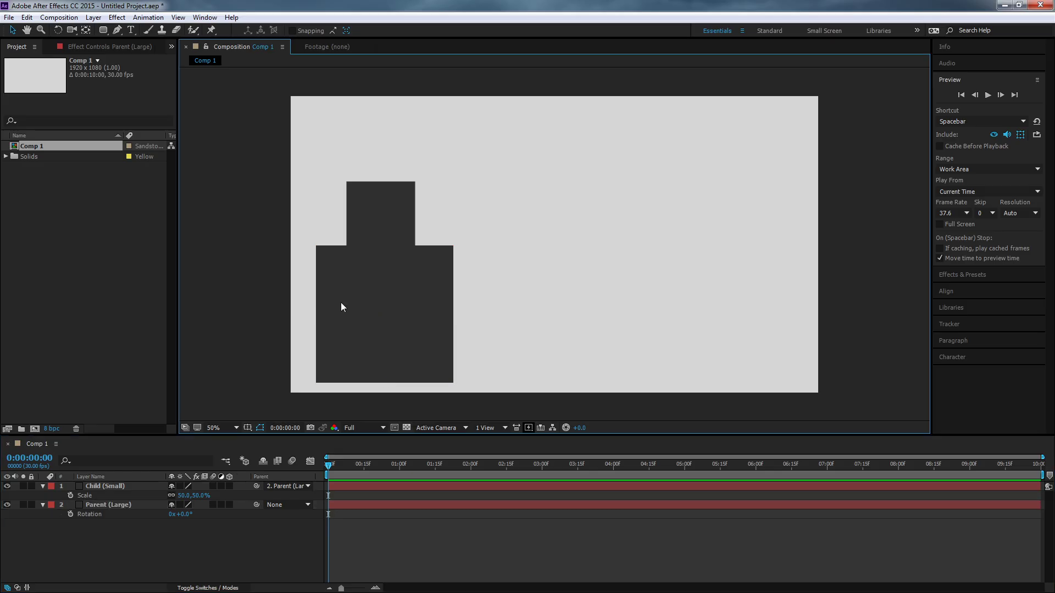
{"action": "left_click_drag", "start_coordinate": [341, 306], "coordinate": [424, 217]}
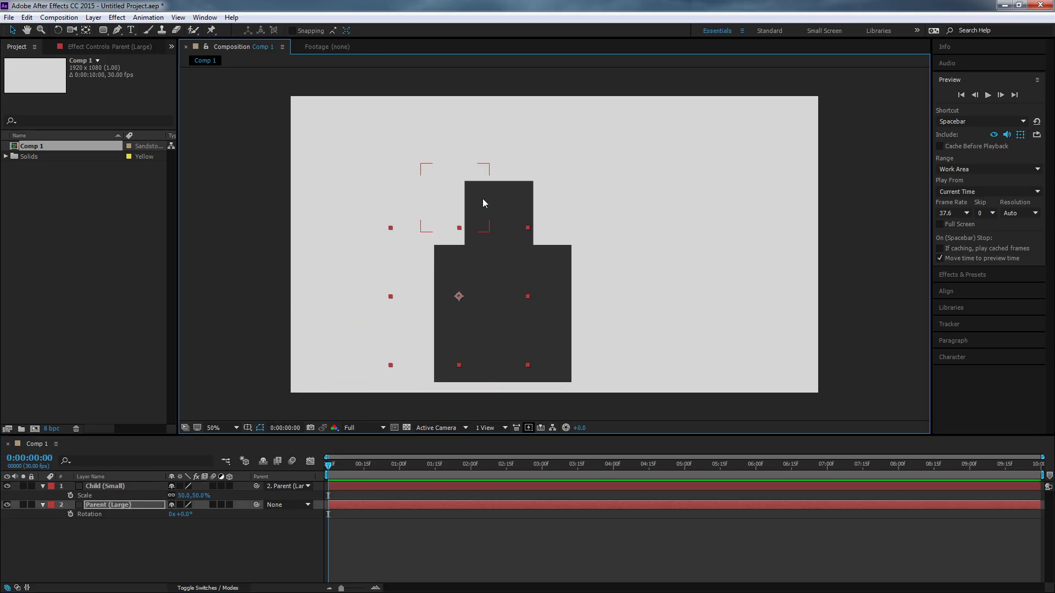
Try moving the child and parent squares separately, undo those moves, and move Parent (Large) to the frame's lower-left area.
{"action": "left_click_drag", "start_coordinate": [483, 204], "coordinate": [644, 156]}
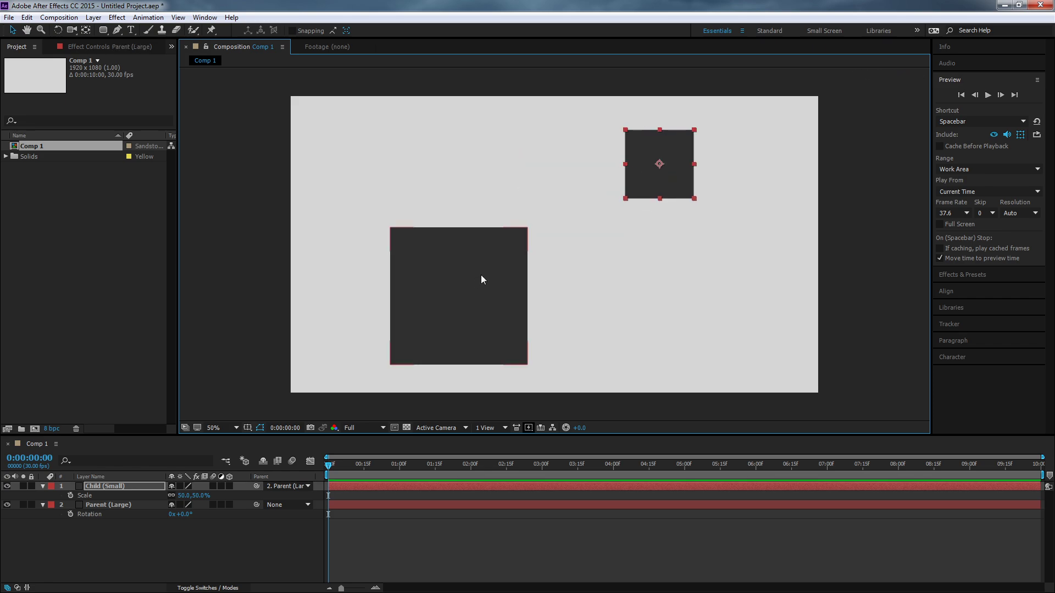
{"action": "left_click_drag", "start_coordinate": [481, 280], "coordinate": [459, 311]}
{"action": "key", "text": "ctrl+z"}
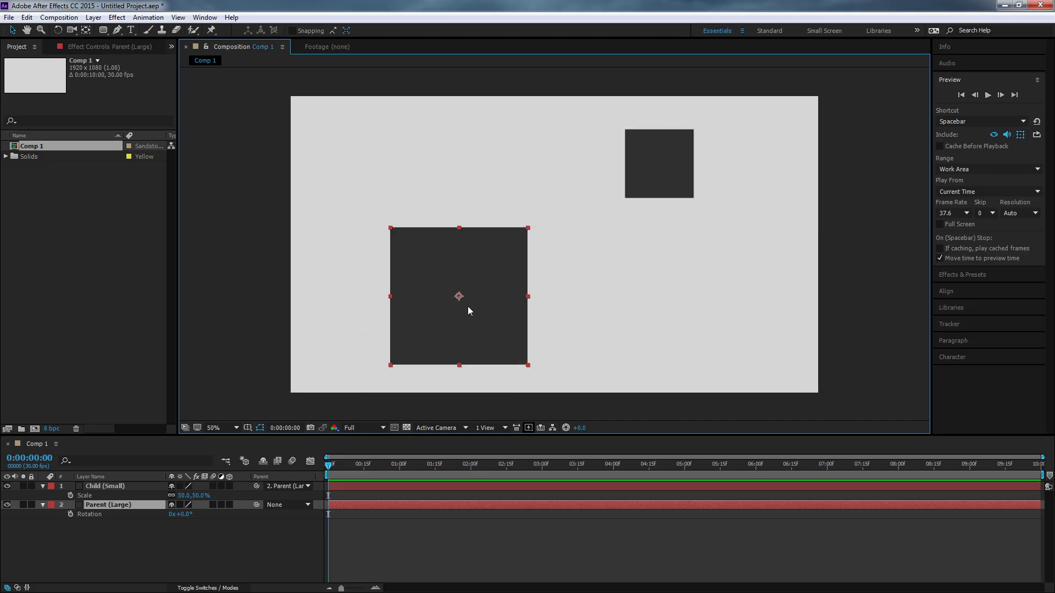
{"action": "key", "text": "ctrl+z"}
{"action": "key", "text": "ctrl+z"}
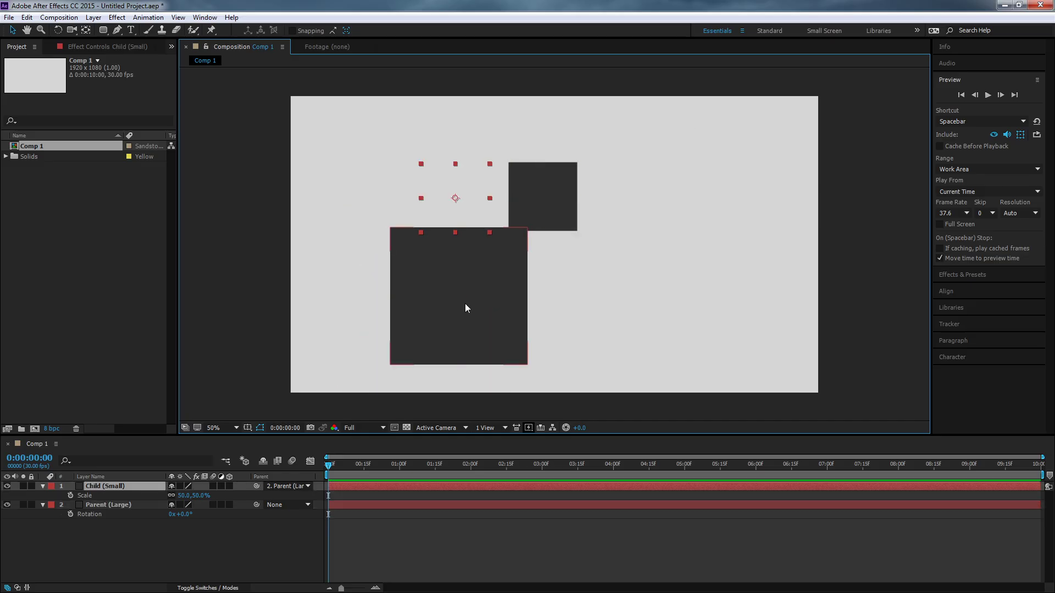
{"action": "left_click_drag", "start_coordinate": [489, 293], "coordinate": [409, 276]}
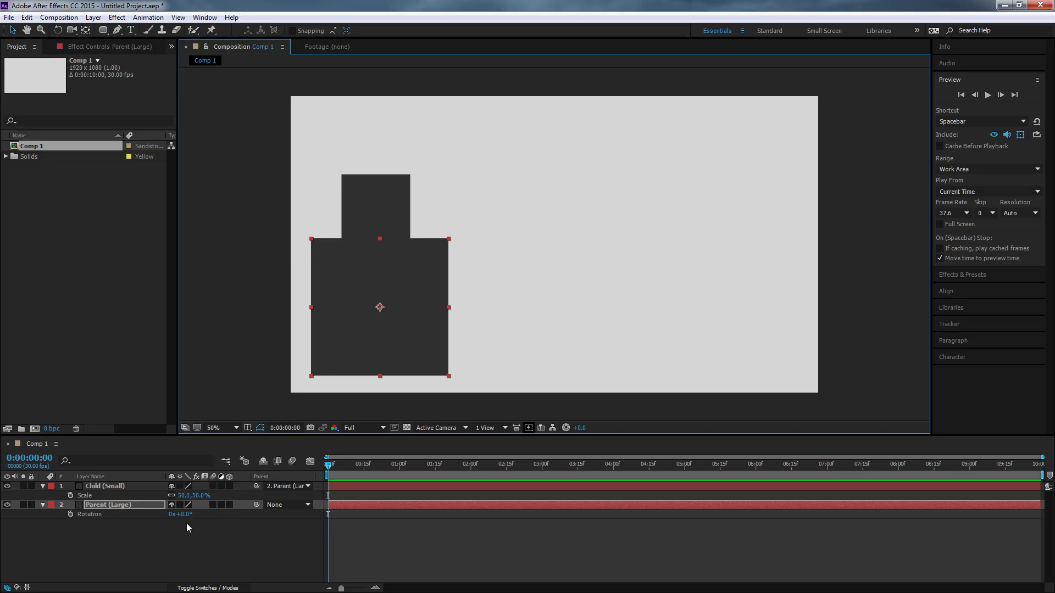
Try changing the Parent (Large) layer's rotation and scale, undoing each change.
{"action": "mouse_move", "coordinate": [187, 515]}
{"action": "left_mouse_down"}
{"action": "mouse_move", "coordinate": [246, 514]}
{"action": "mouse_move", "coordinate": [171, 519]}
{"action": "left_mouse_up"}
{"action": "key", "text": "ctrl+z"}
{"action": "key", "text": "s"}
{"action": "key", "text": "ctrl+z"}
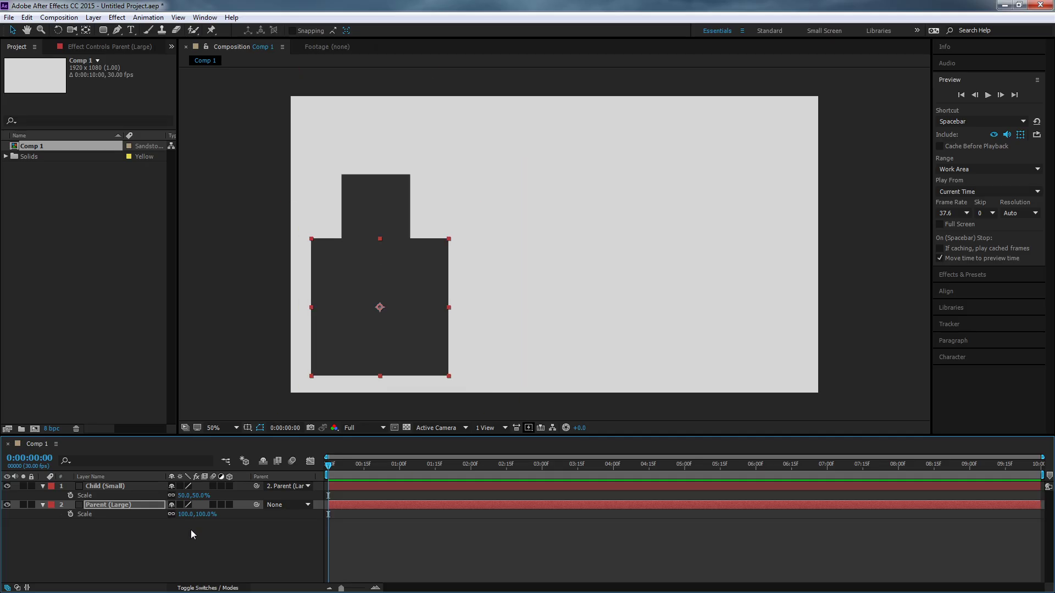
Try changing the Parent (Large) layer's opacity, and restore it to 100%.
{"action": "left_click", "coordinate": [101, 543]}
{"action": "left_click", "coordinate": [106, 506]}
{"action": "key", "text": "t"}
{"action": "left_click_drag", "start_coordinate": [174, 518], "coordinate": [214, 522]}
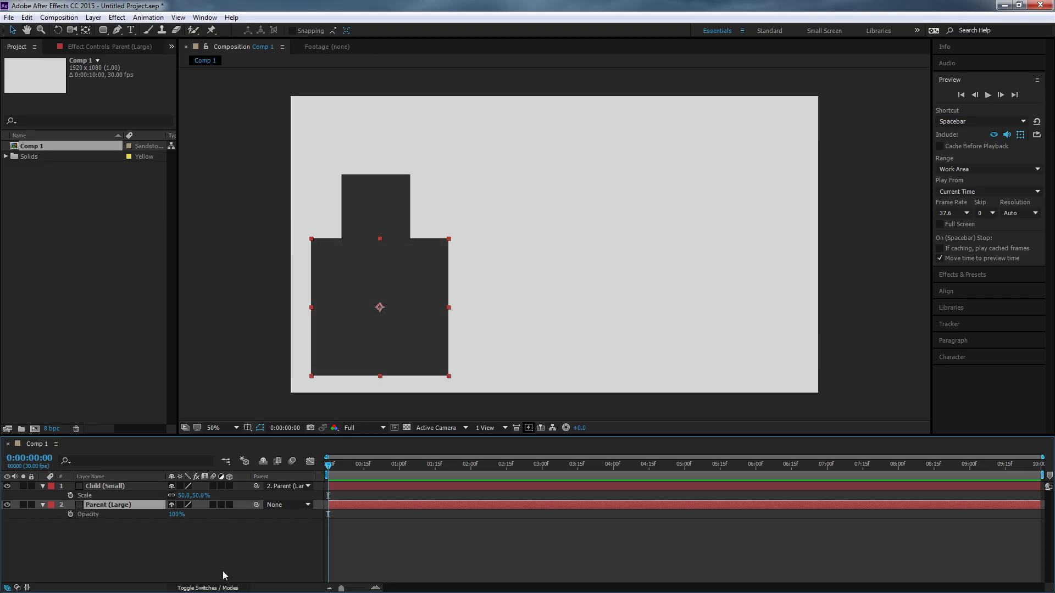
{"action": "left_click", "coordinate": [150, 550]}
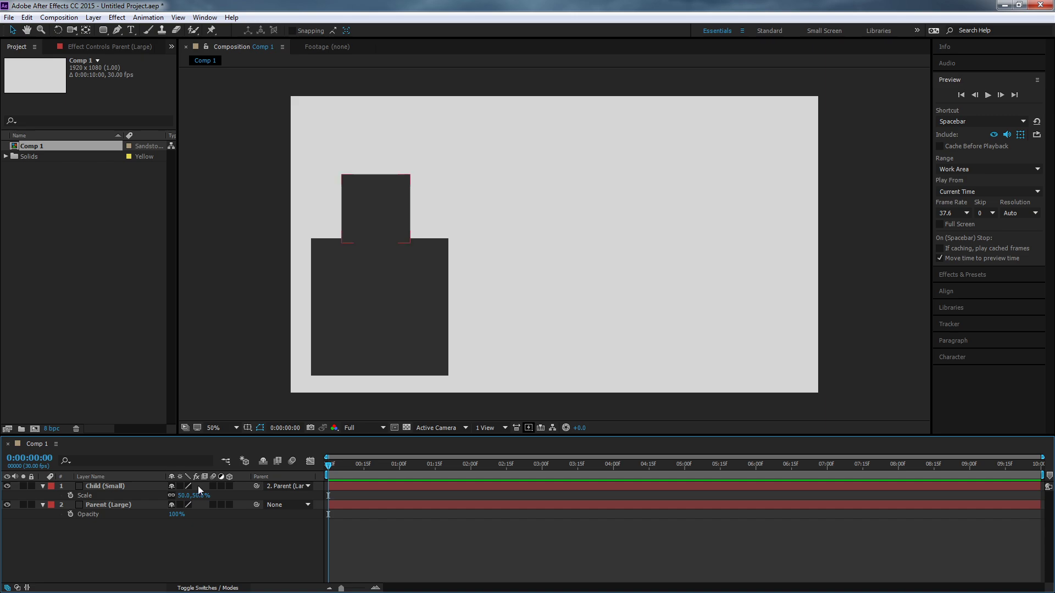
Move the Parent (Large) square up and right, and place Child (Small) just above its left half.
{"action": "left_click_drag", "start_coordinate": [407, 296], "coordinate": [481, 274]}
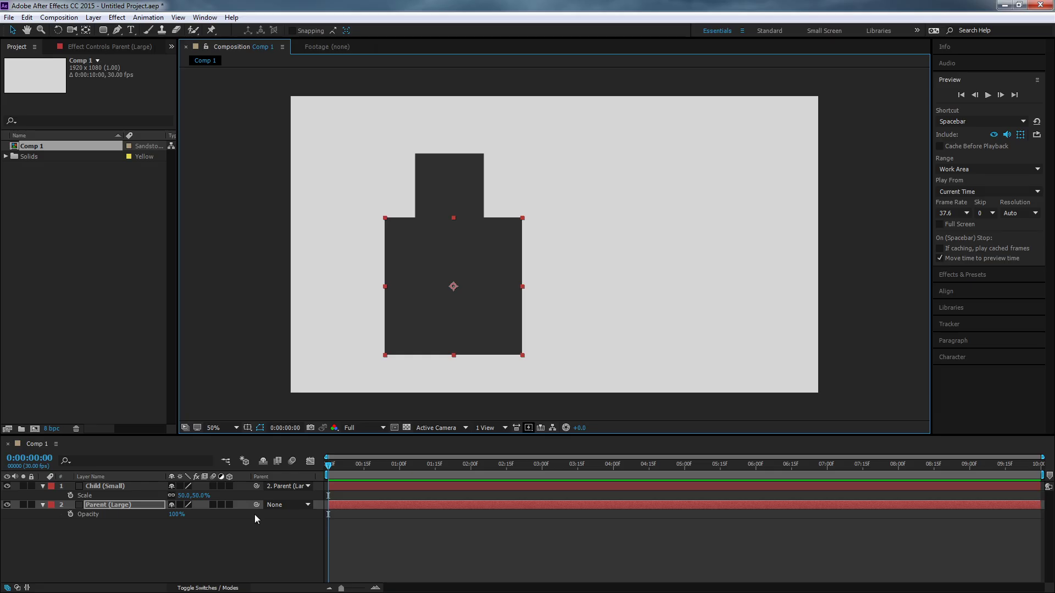
{"action": "left_click", "coordinate": [122, 487]}
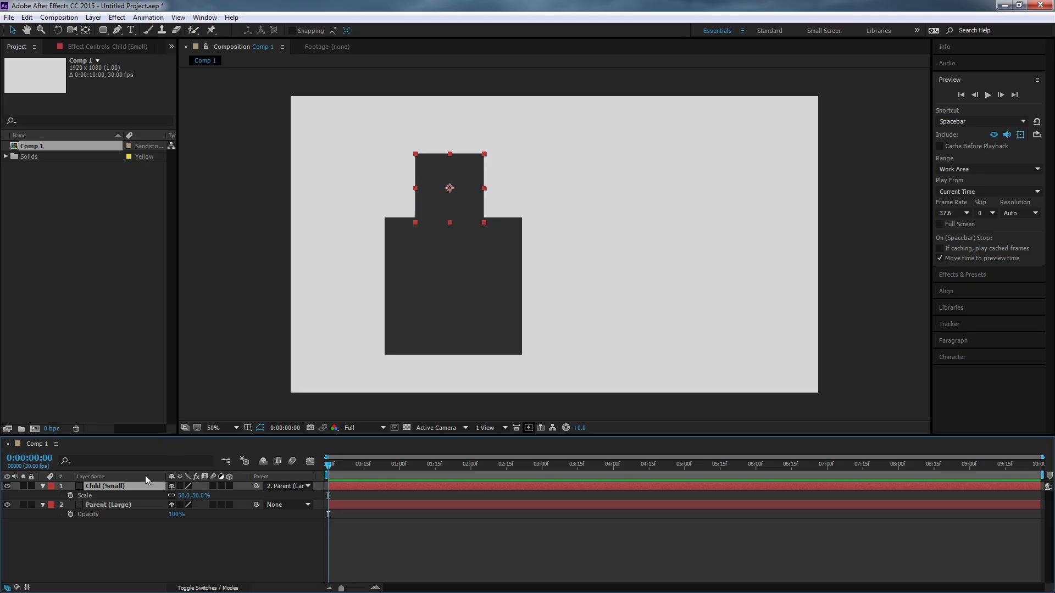
{"action": "left_click_drag", "start_coordinate": [433, 206], "coordinate": [401, 200]}
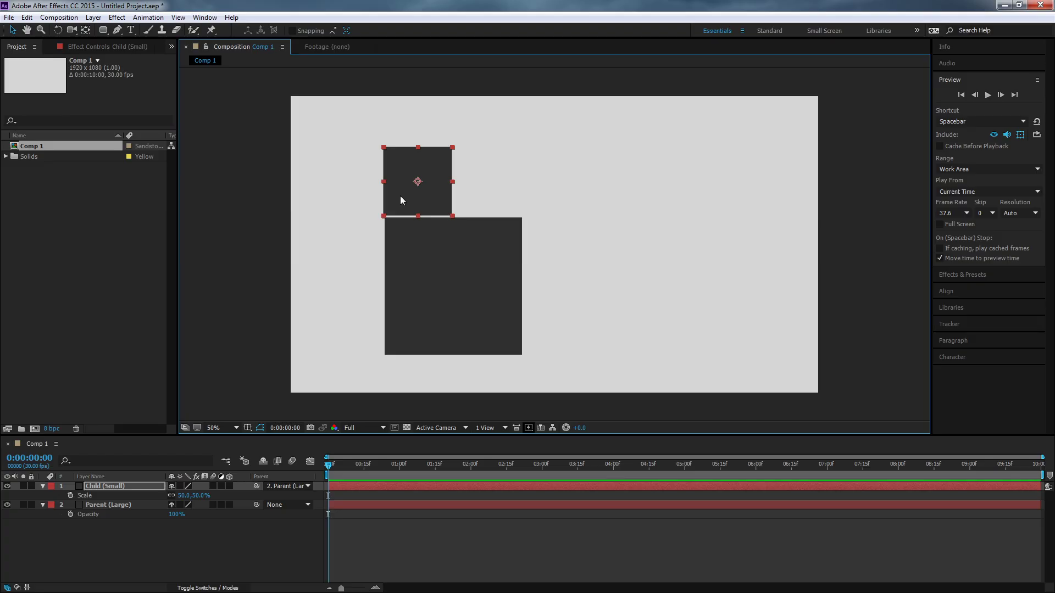
Duplicate the Child (Small) layer and place the copy beside the original, above the large square's right half.
{"action": "key", "text": "ctrl+d"}
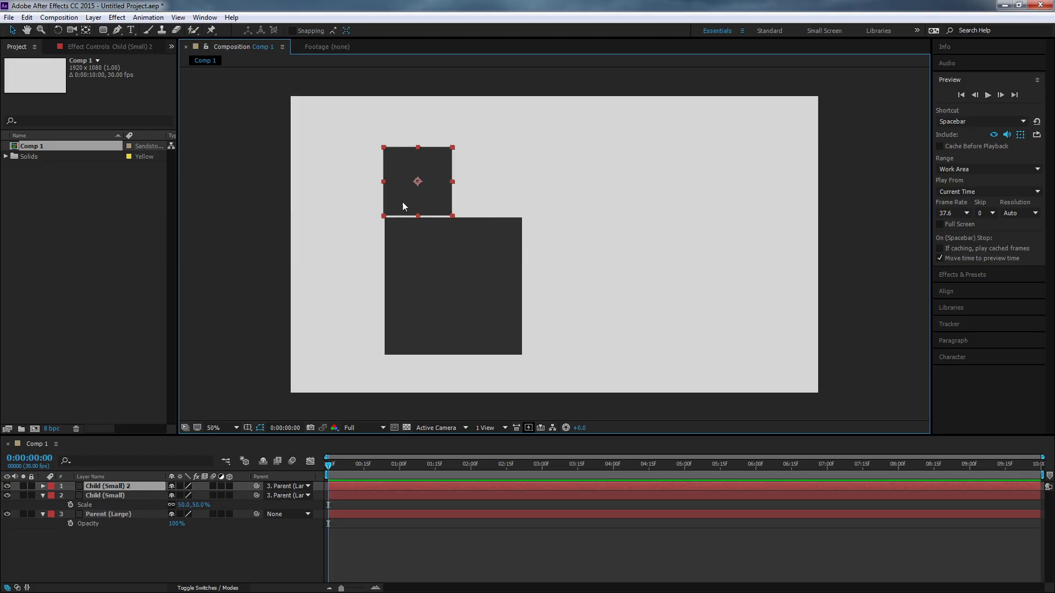
{"action": "left_click_drag", "start_coordinate": [403, 203], "coordinate": [472, 200]}
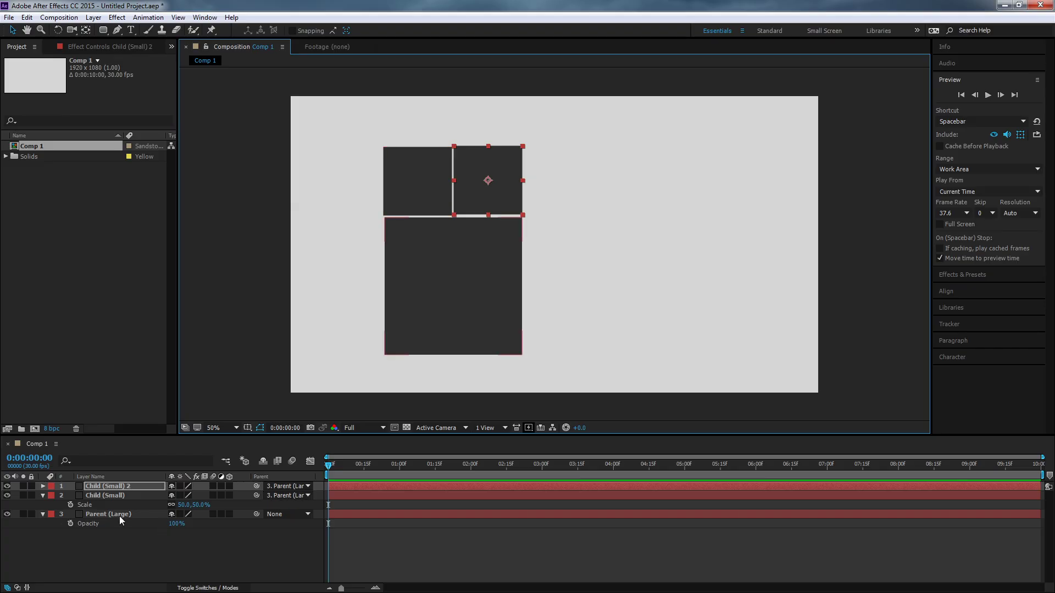
{"action": "left_click_drag", "start_coordinate": [483, 202], "coordinate": [481, 204]}
Move the Parent (Large) square with both children, and spread the two small squares far apart on either side.
{"action": "mouse_move", "coordinate": [404, 242]}
{"action": "left_mouse_down"}
{"action": "mouse_move", "coordinate": [518, 254]}
{"action": "mouse_move", "coordinate": [395, 249]}
{"action": "left_mouse_up"}
{"action": "left_click_drag", "start_coordinate": [464, 191], "coordinate": [513, 181]}
{"action": "left_click_drag", "start_coordinate": [414, 181], "coordinate": [373, 190]}
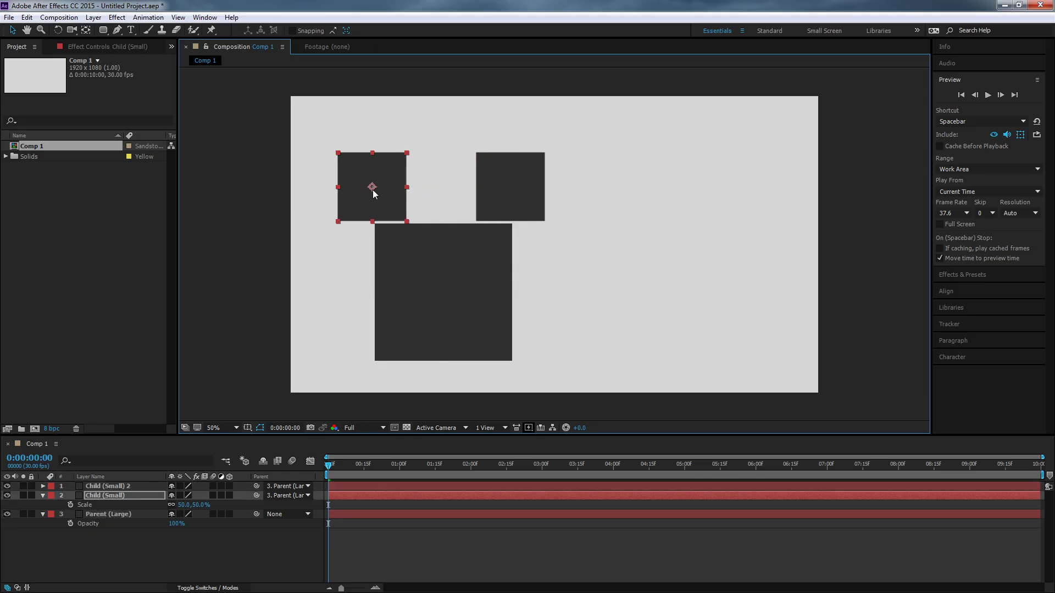
{"action": "left_click_drag", "start_coordinate": [506, 295], "coordinate": [574, 284]}
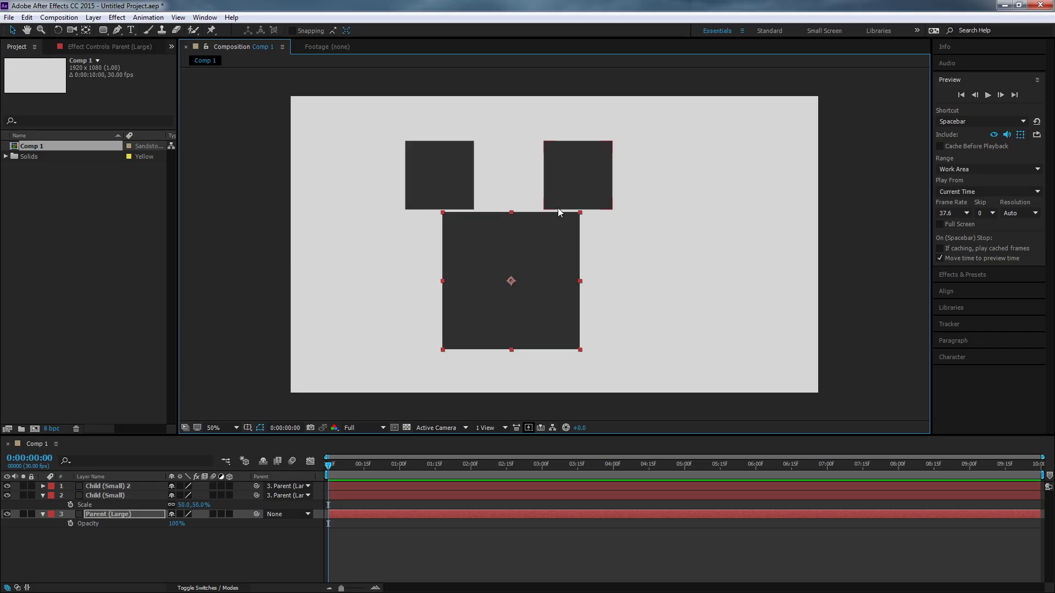
{"action": "left_click_drag", "start_coordinate": [577, 192], "coordinate": [643, 188]}
{"action": "left_click_drag", "start_coordinate": [461, 189], "coordinate": [402, 184]}
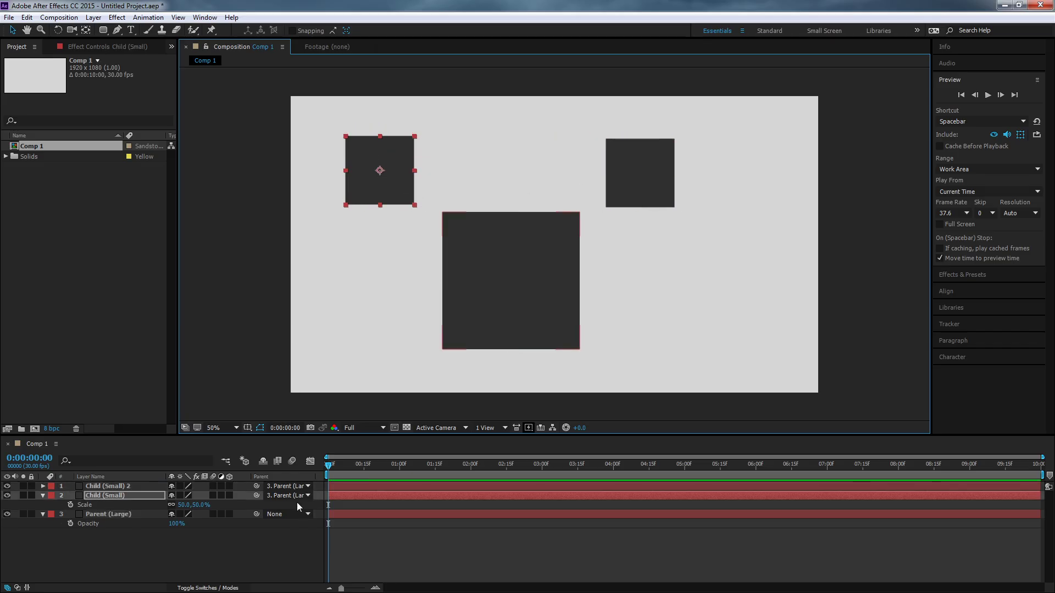
Change the parent of the Child (Small) 2 layer to Child (Small).
{"action": "left_click", "coordinate": [109, 486], "text": "ctrl"}
{"action": "left_click", "coordinate": [287, 486]}
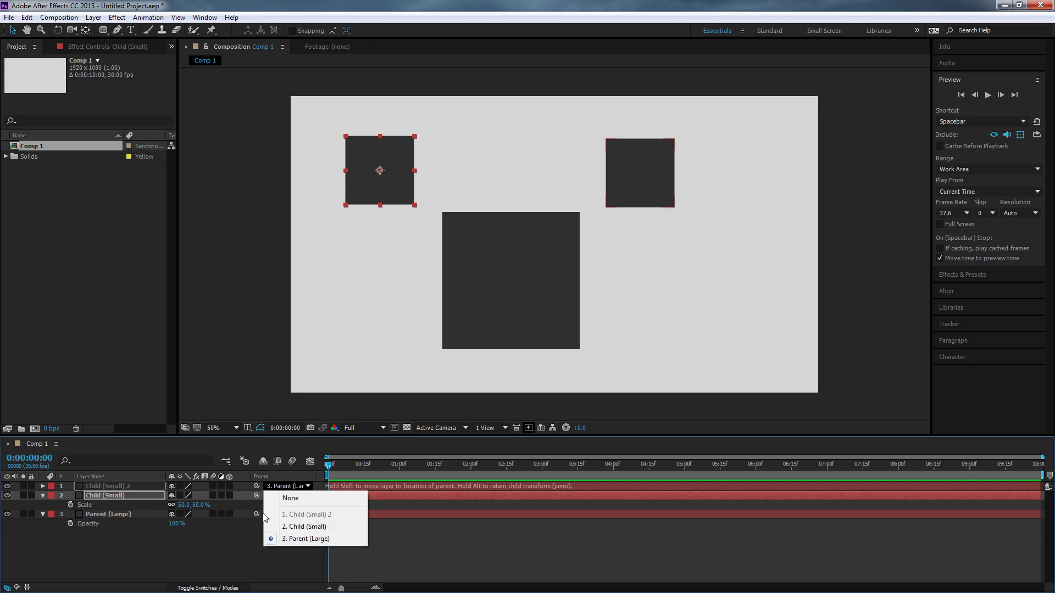
{"action": "left_click", "coordinate": [293, 527]}
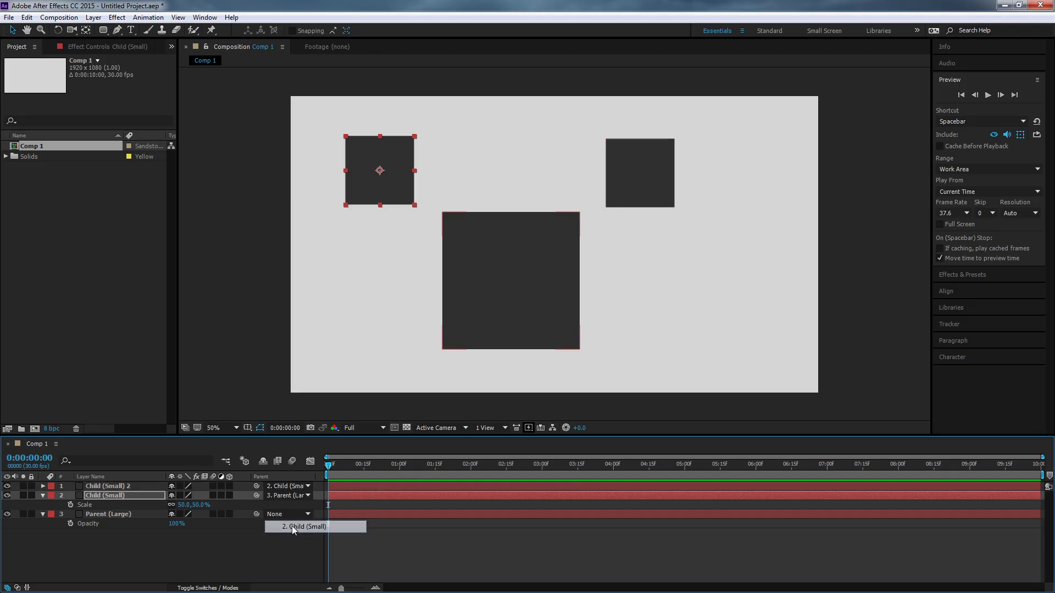
Stack Child (Small) and Child (Small) 2 above the large square, and move Parent (Large) to the frame's lower left.
{"action": "left_click_drag", "start_coordinate": [403, 162], "coordinate": [528, 168]}
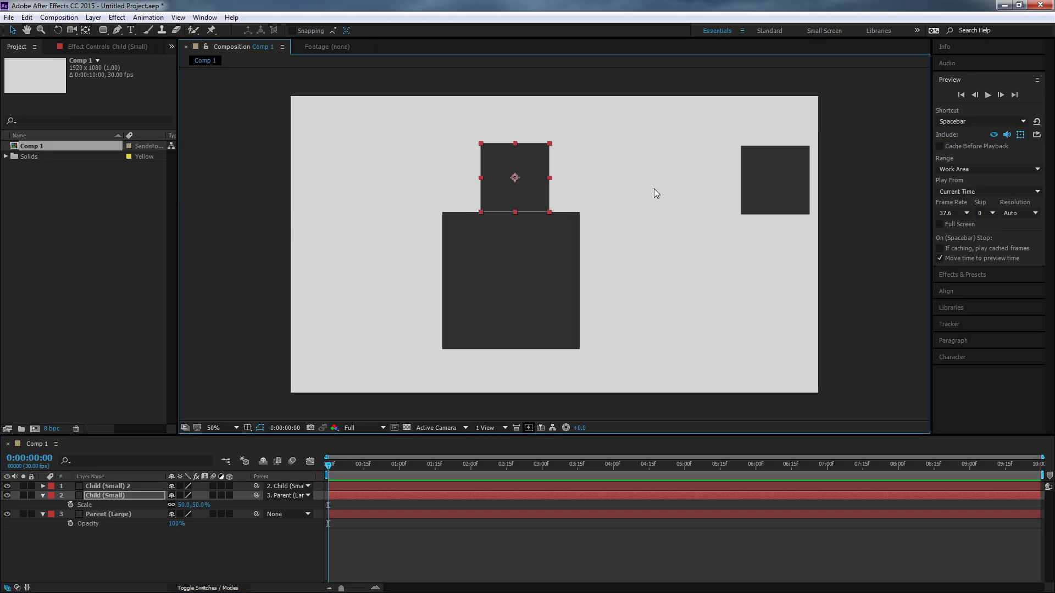
{"action": "left_click_drag", "start_coordinate": [756, 176], "coordinate": [496, 103]}
{"action": "left_click_drag", "start_coordinate": [511, 245], "coordinate": [400, 268]}
{"action": "left_click_drag", "start_coordinate": [385, 286], "coordinate": [389, 290]}
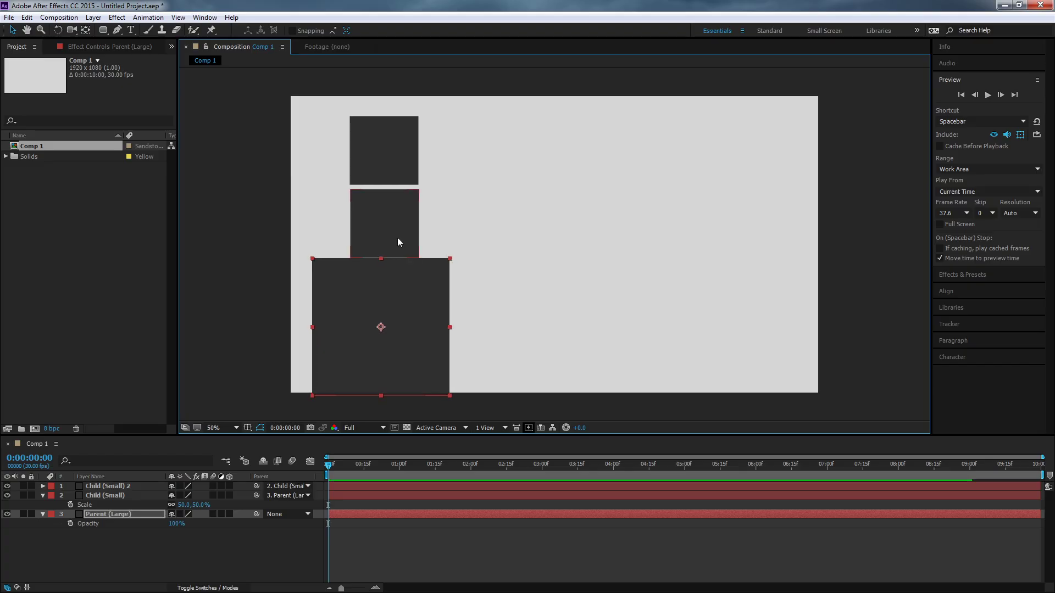
Move the chained squares in turn, arranging them in a diagonal rising to the right from Parent (Large).
{"action": "left_click", "coordinate": [396, 228]}
{"action": "left_click_drag", "start_coordinate": [414, 162], "coordinate": [462, 161]}
{"action": "left_click_drag", "start_coordinate": [424, 206], "coordinate": [462, 208]}
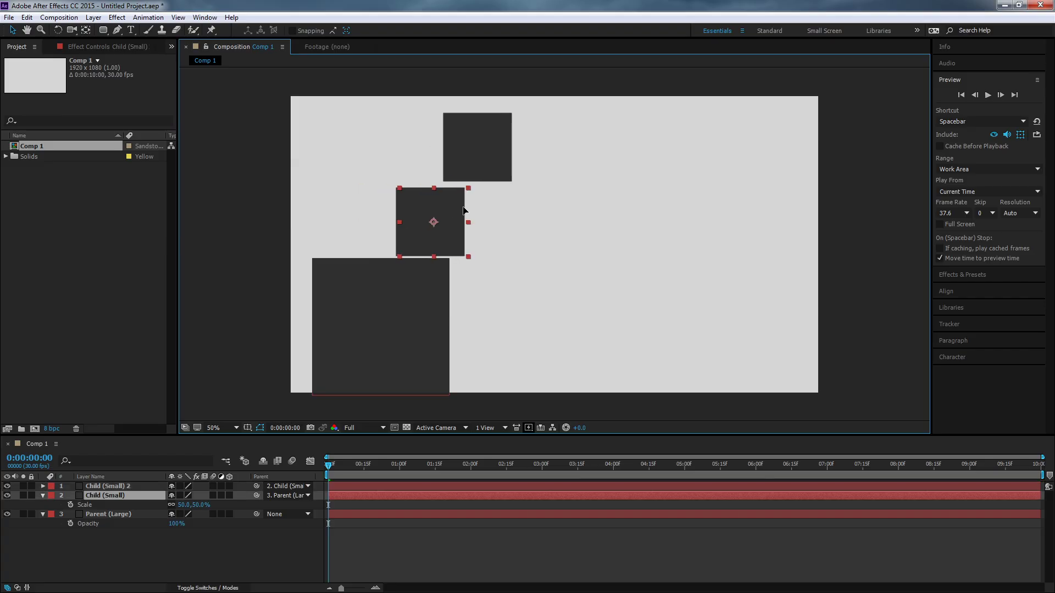
{"action": "left_click", "coordinate": [431, 285]}
{"action": "left_click_drag", "start_coordinate": [432, 284], "coordinate": [512, 236]}
{"action": "left_click_drag", "start_coordinate": [553, 144], "coordinate": [595, 151]}
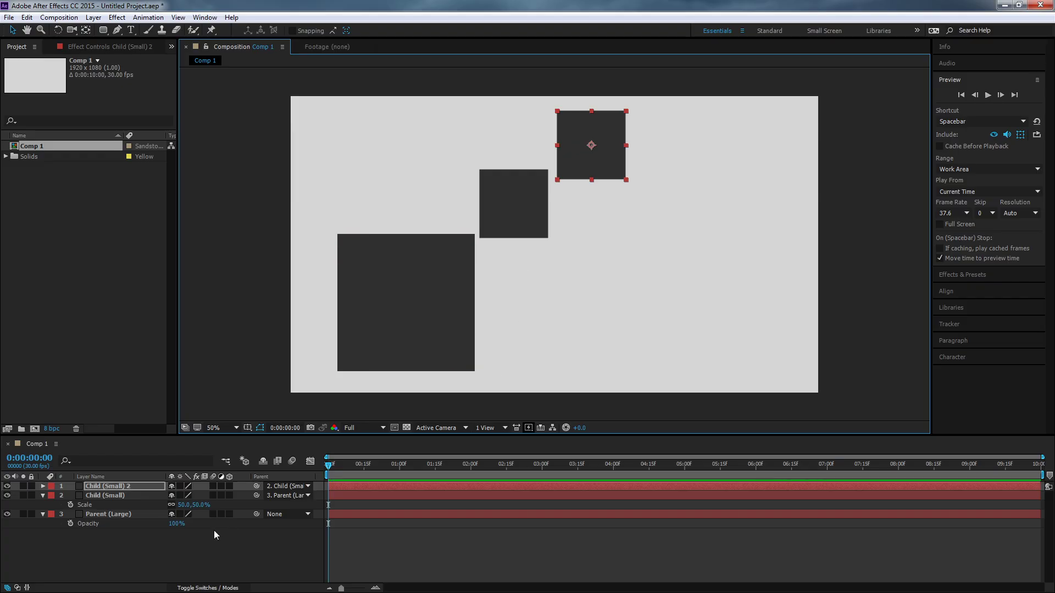
Set the parent of both Child (Small) and Child (Small) 2 to None.
{"action": "left_click", "coordinate": [283, 494]}
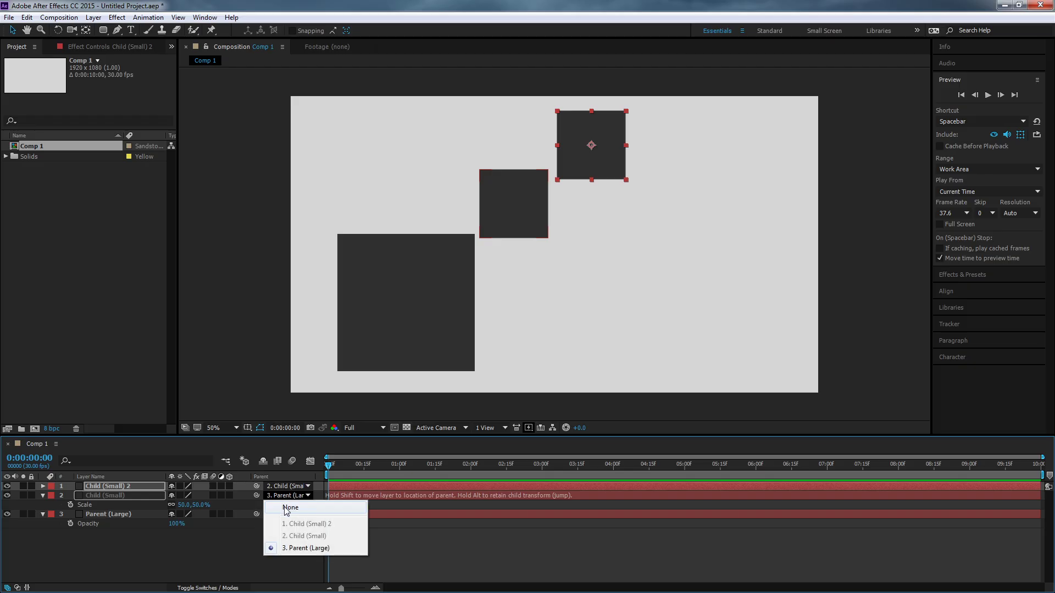
{"action": "left_click", "coordinate": [286, 507]}
{"action": "left_click", "coordinate": [290, 486]}
{"action": "left_click", "coordinate": [292, 497]}
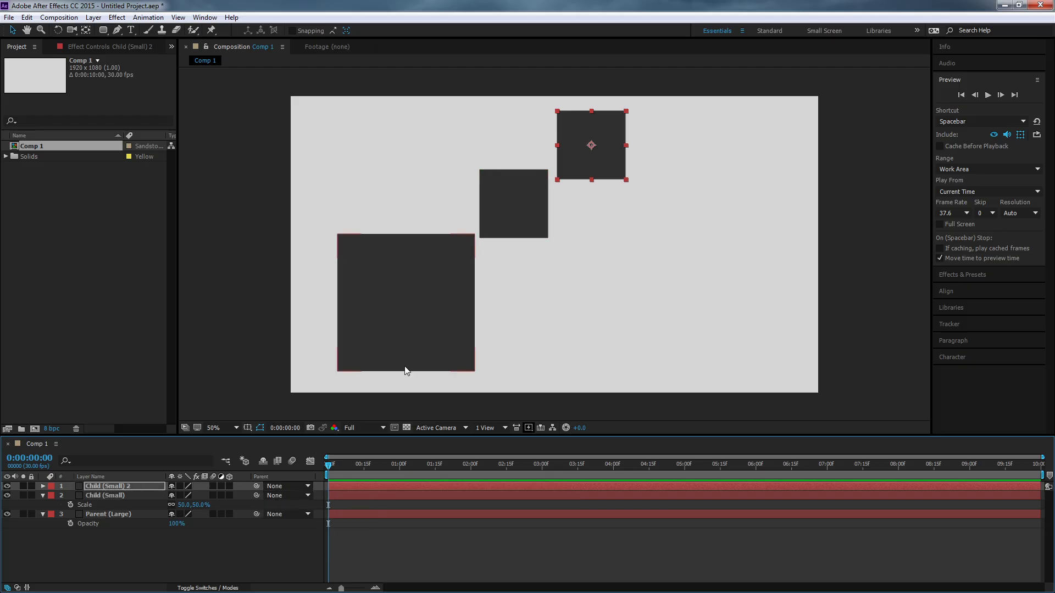
Move the three unparented squares independently, spacing the small ones apart and placing Parent (Large) at the frame's lower left.
{"action": "left_click_drag", "start_coordinate": [404, 302], "coordinate": [448, 286]}
{"action": "left_click_drag", "start_coordinate": [522, 221], "coordinate": [577, 232]}
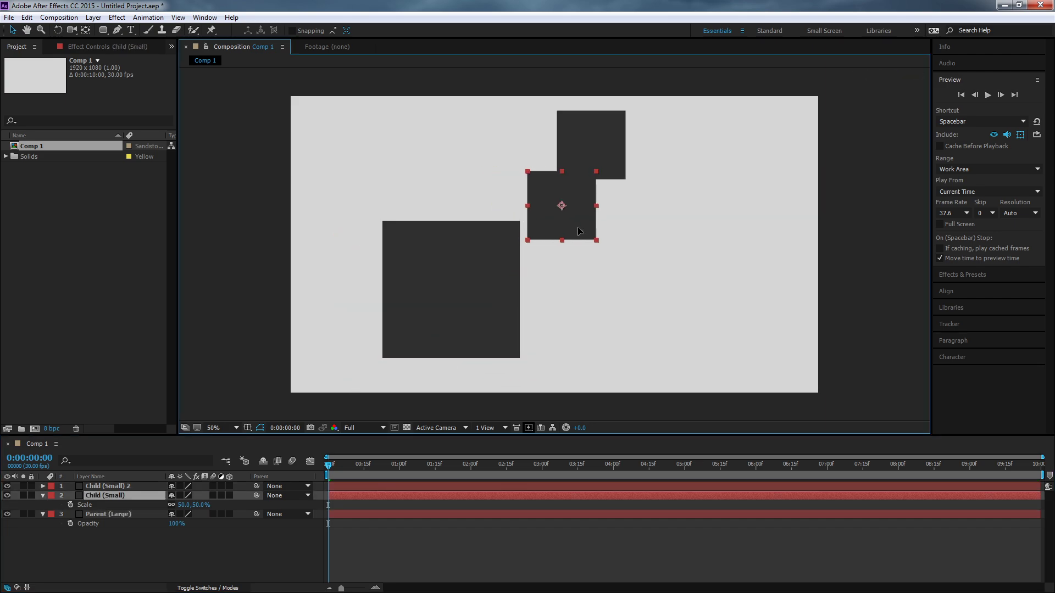
{"action": "left_click_drag", "start_coordinate": [616, 161], "coordinate": [695, 184]}
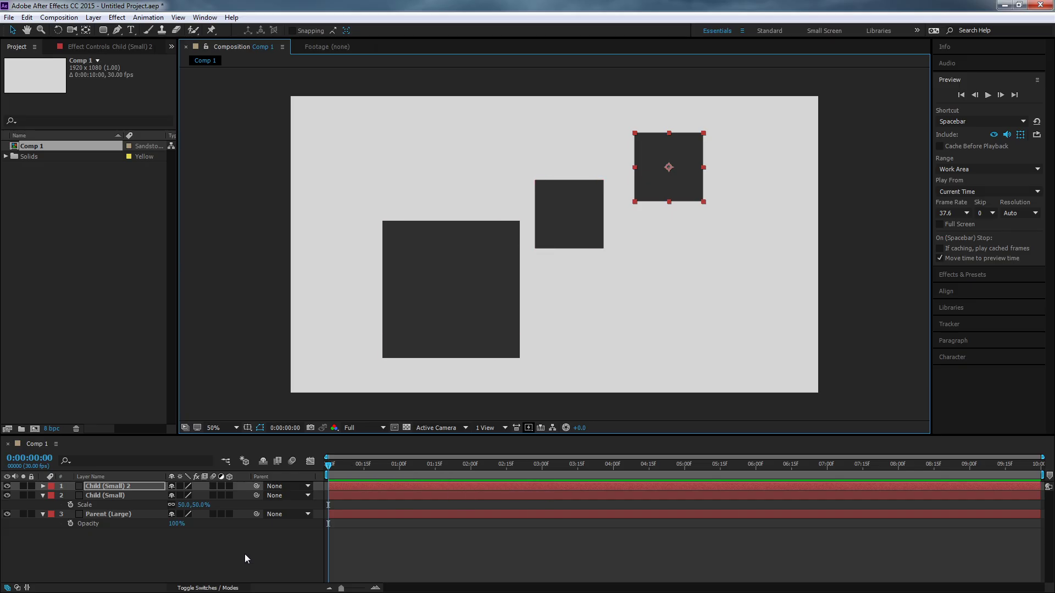
{"action": "left_click", "coordinate": [459, 302]}
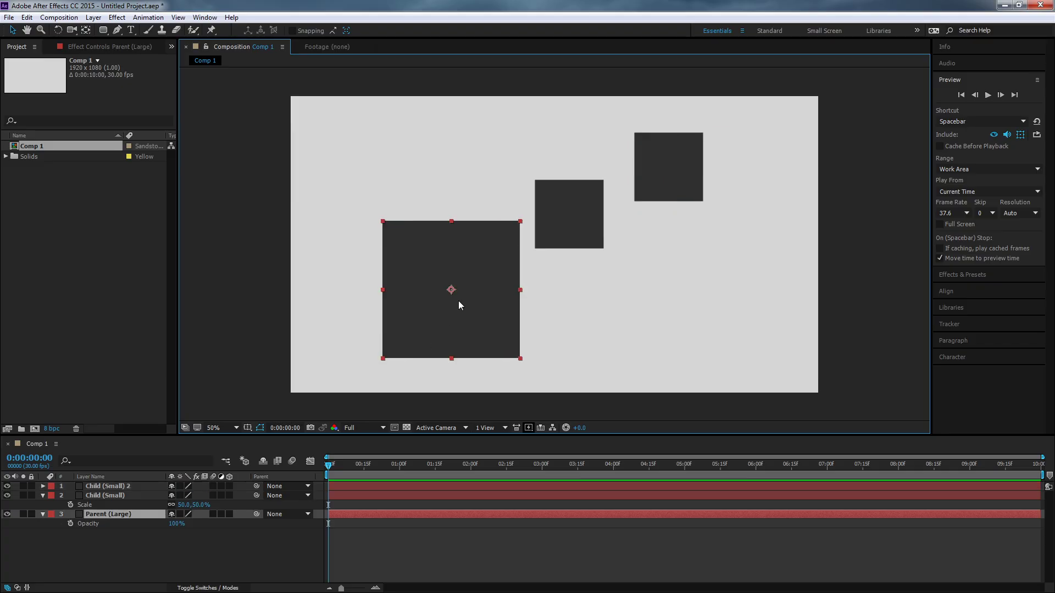
{"action": "left_click_drag", "start_coordinate": [481, 275], "coordinate": [426, 303]}
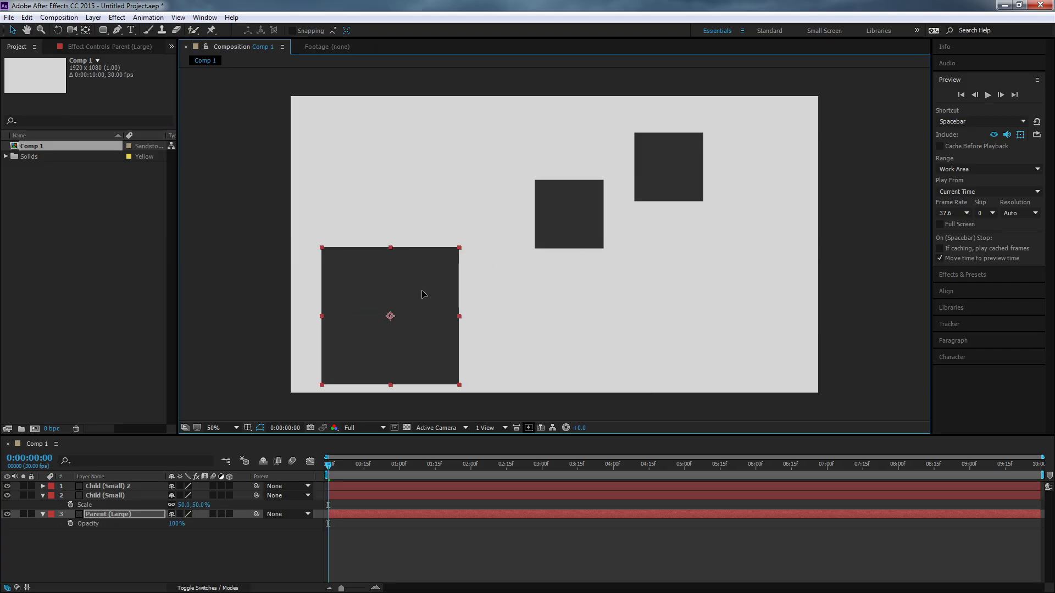